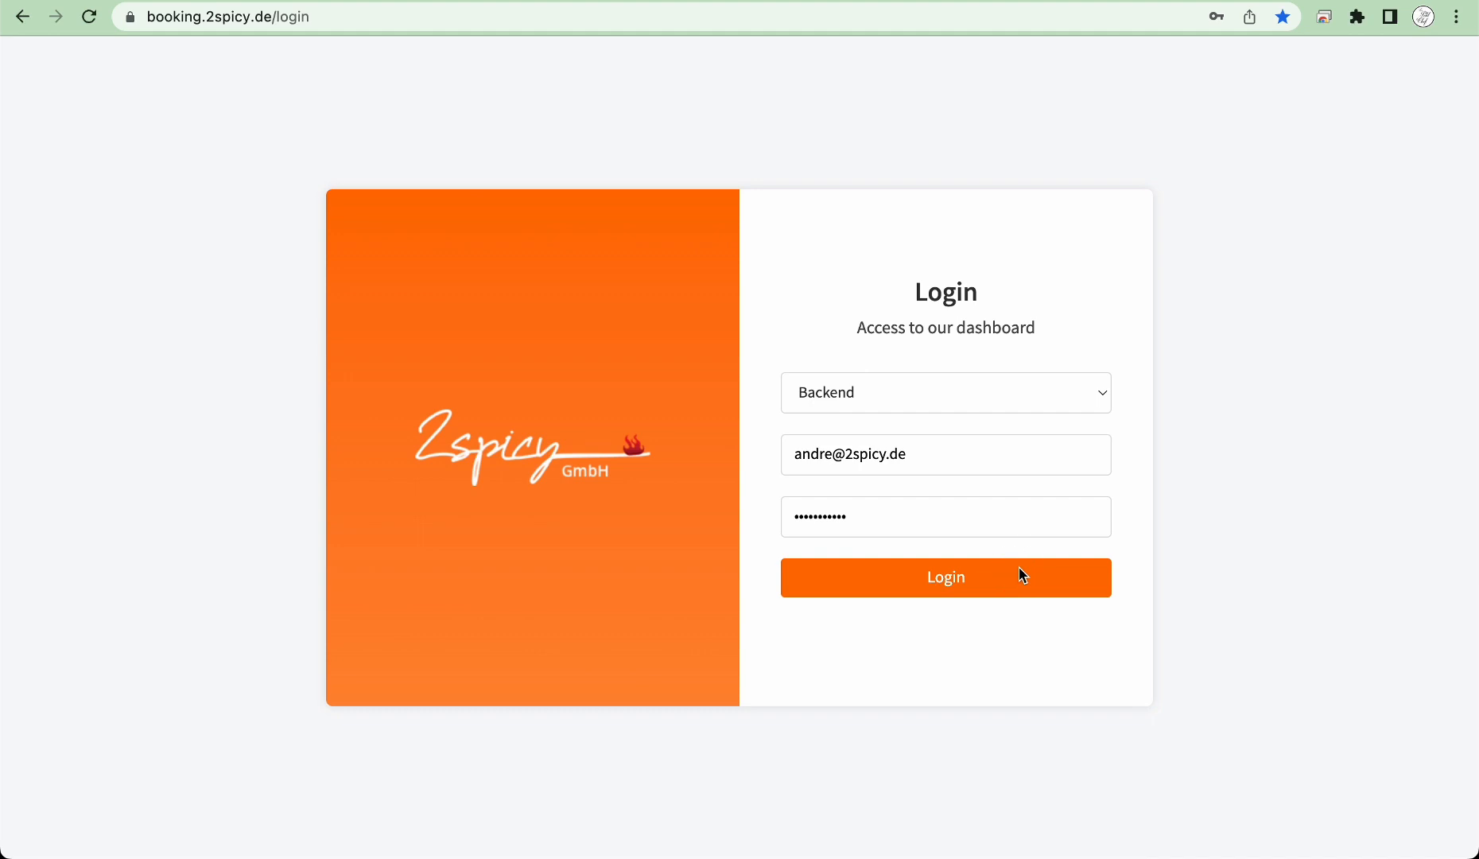
Step: Log in to the backend and open the landing page settings for the SANDBOX event
click(1029, 583)
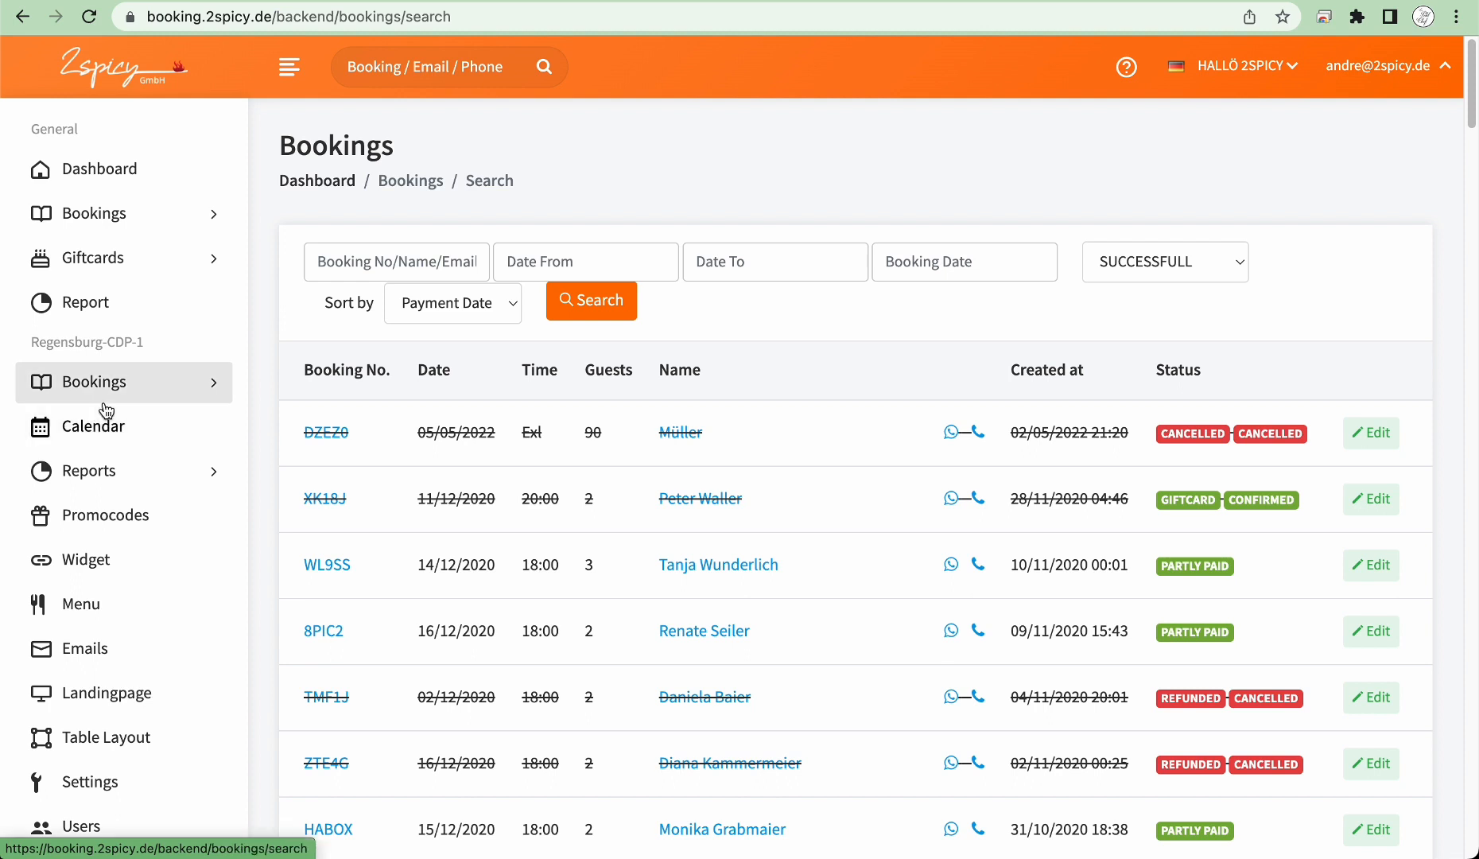
click(133, 701)
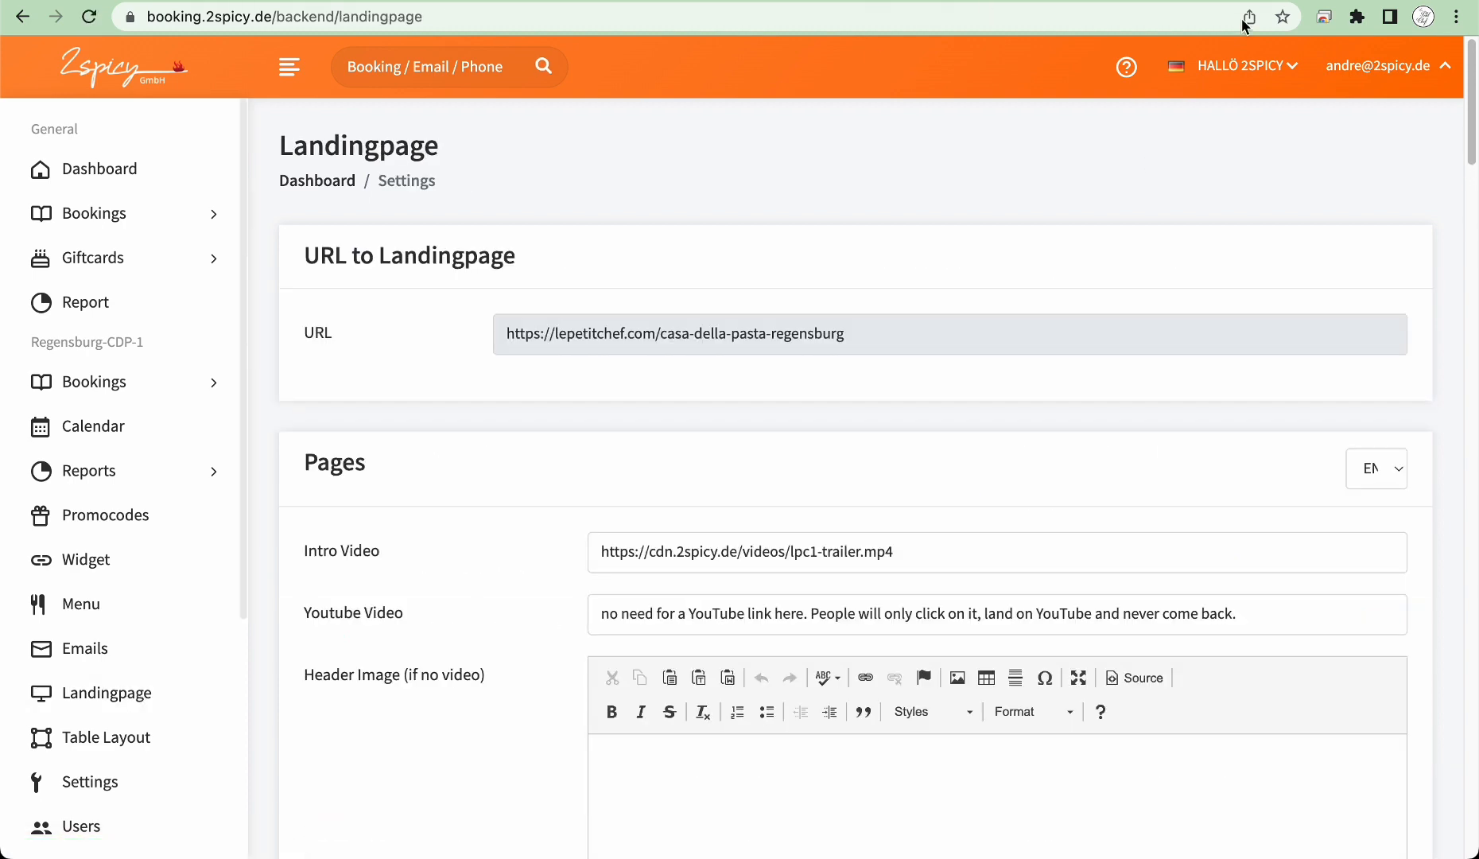
click(1289, 72)
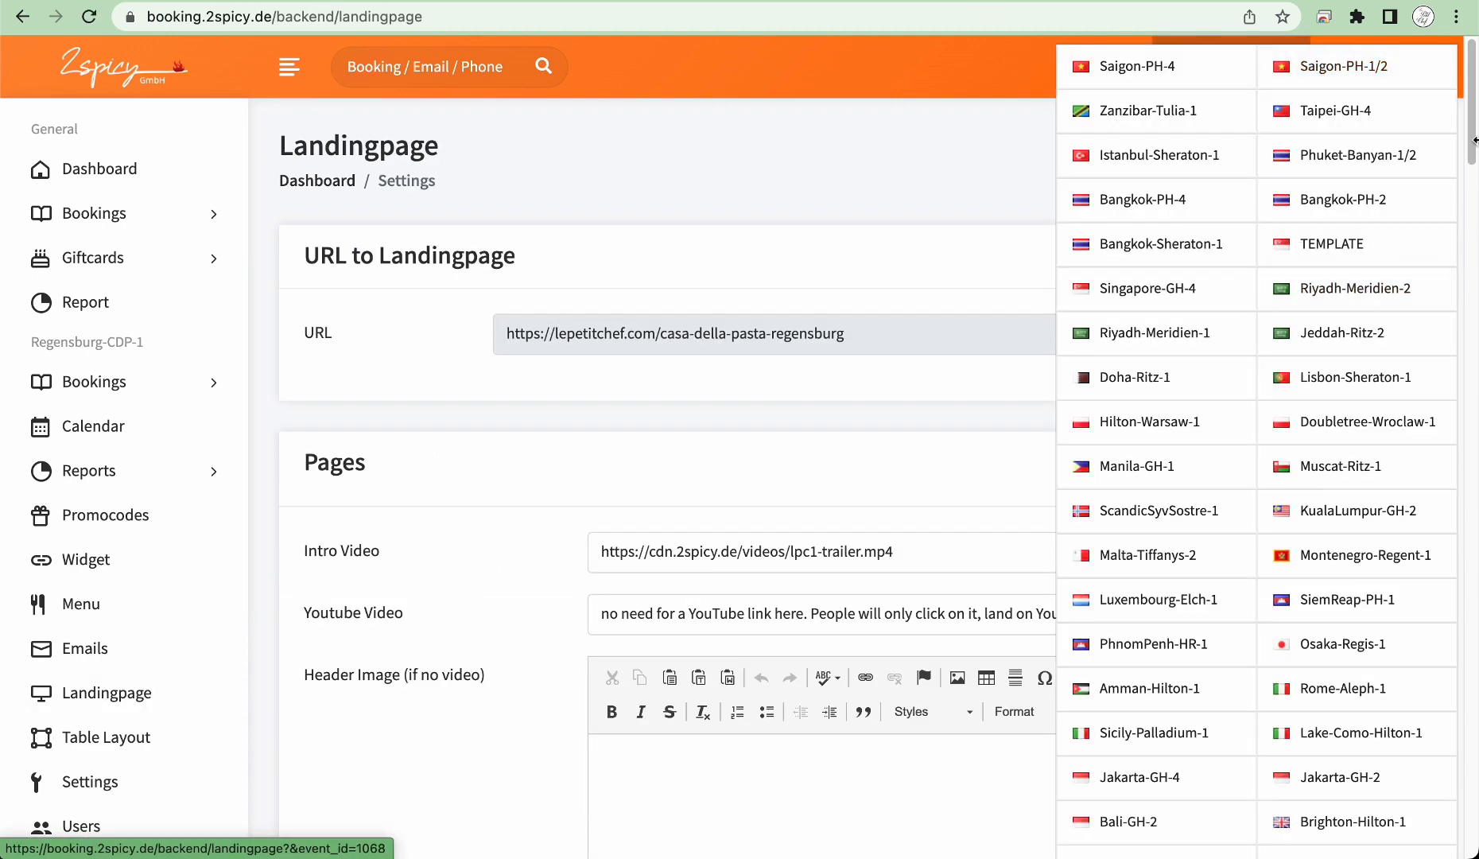
drag(1472, 119, 1472, 275)
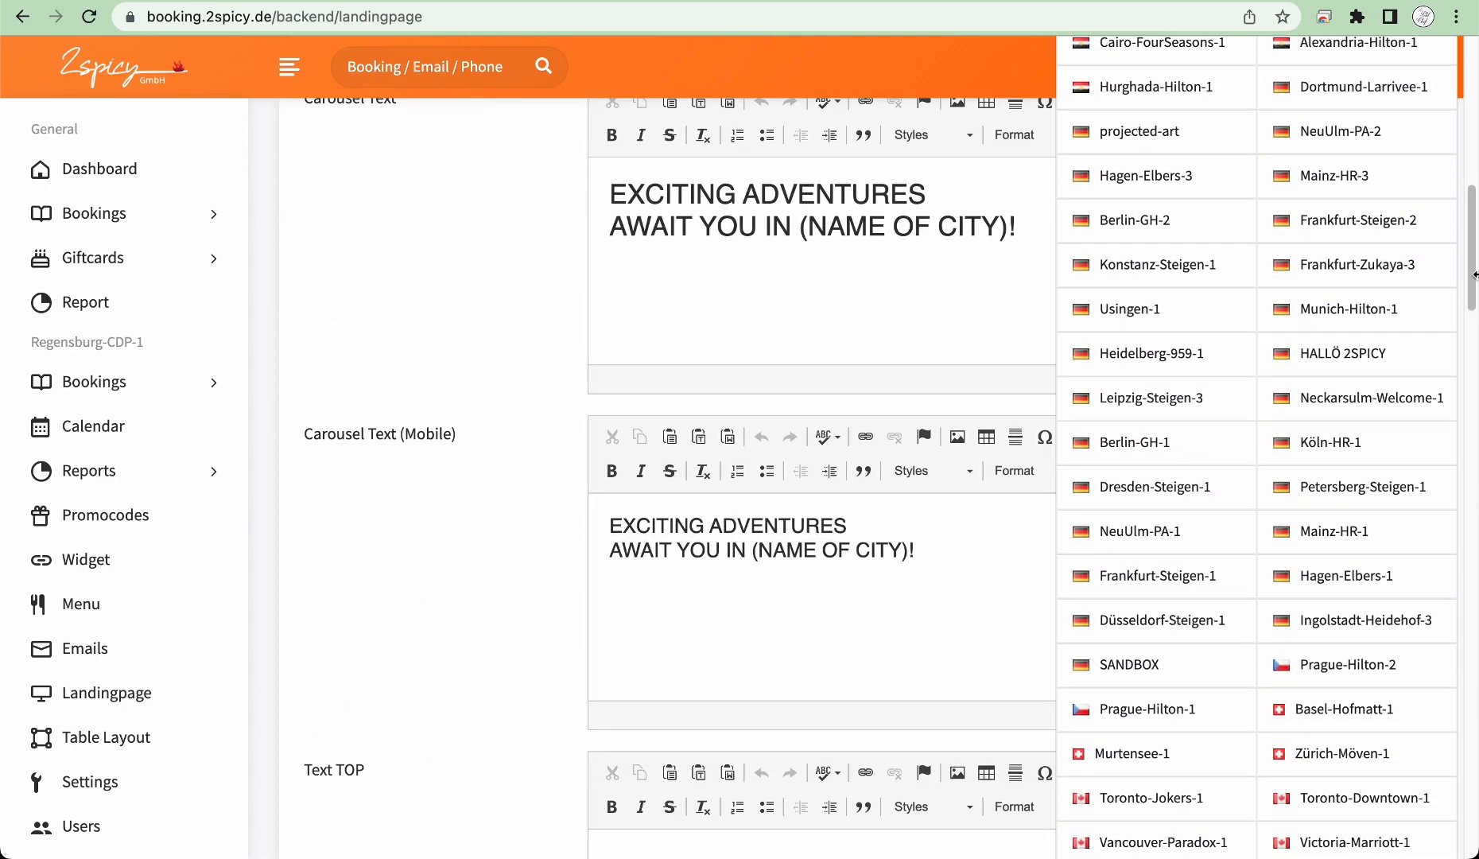
click(1139, 673)
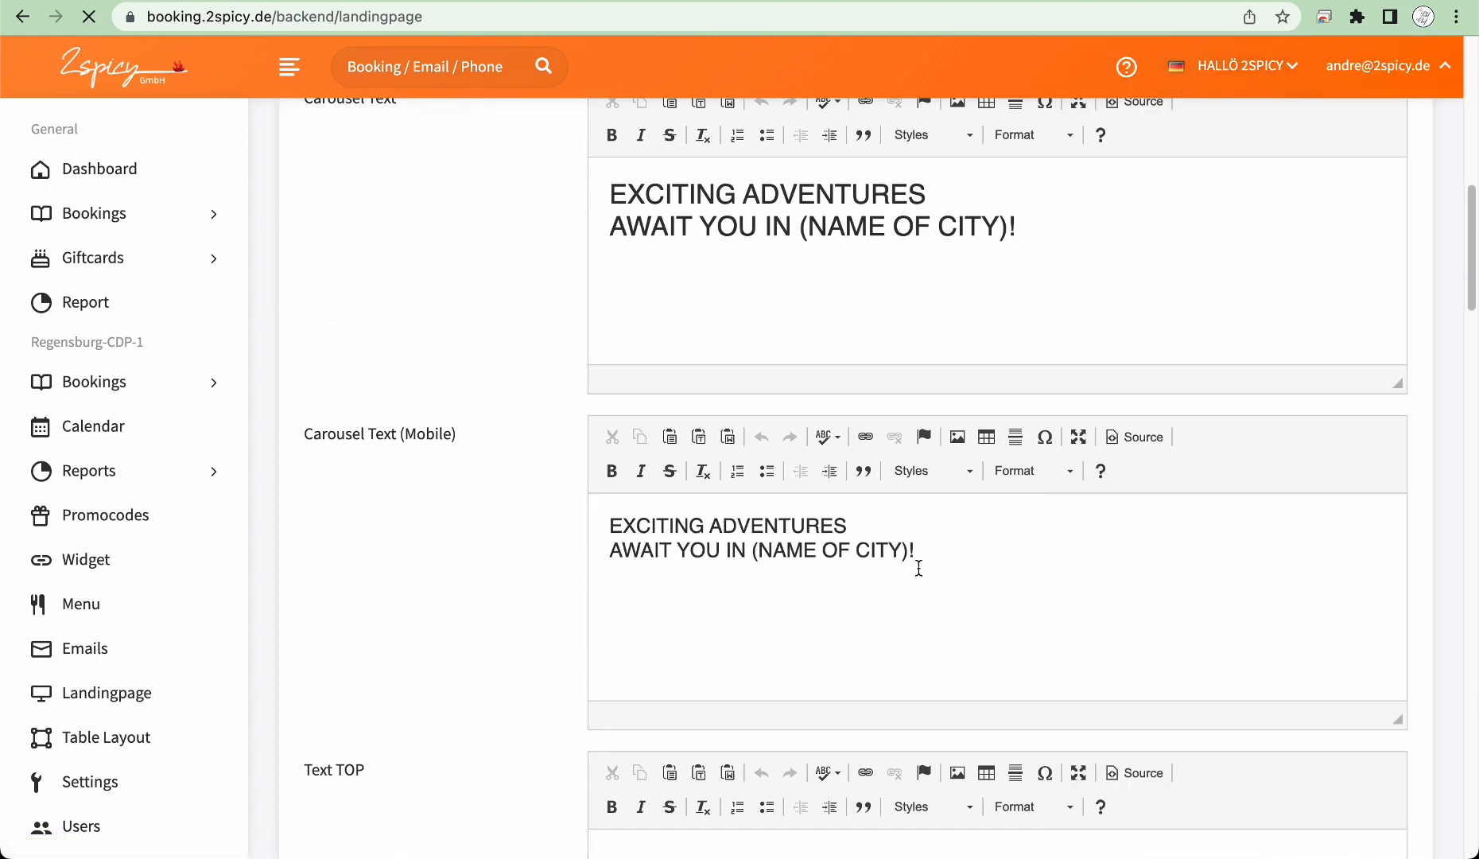
Step: Open the sandbox landing page URL in a new browser tab and go to its booking page
click(737, 334)
drag(736, 334, 473, 344)
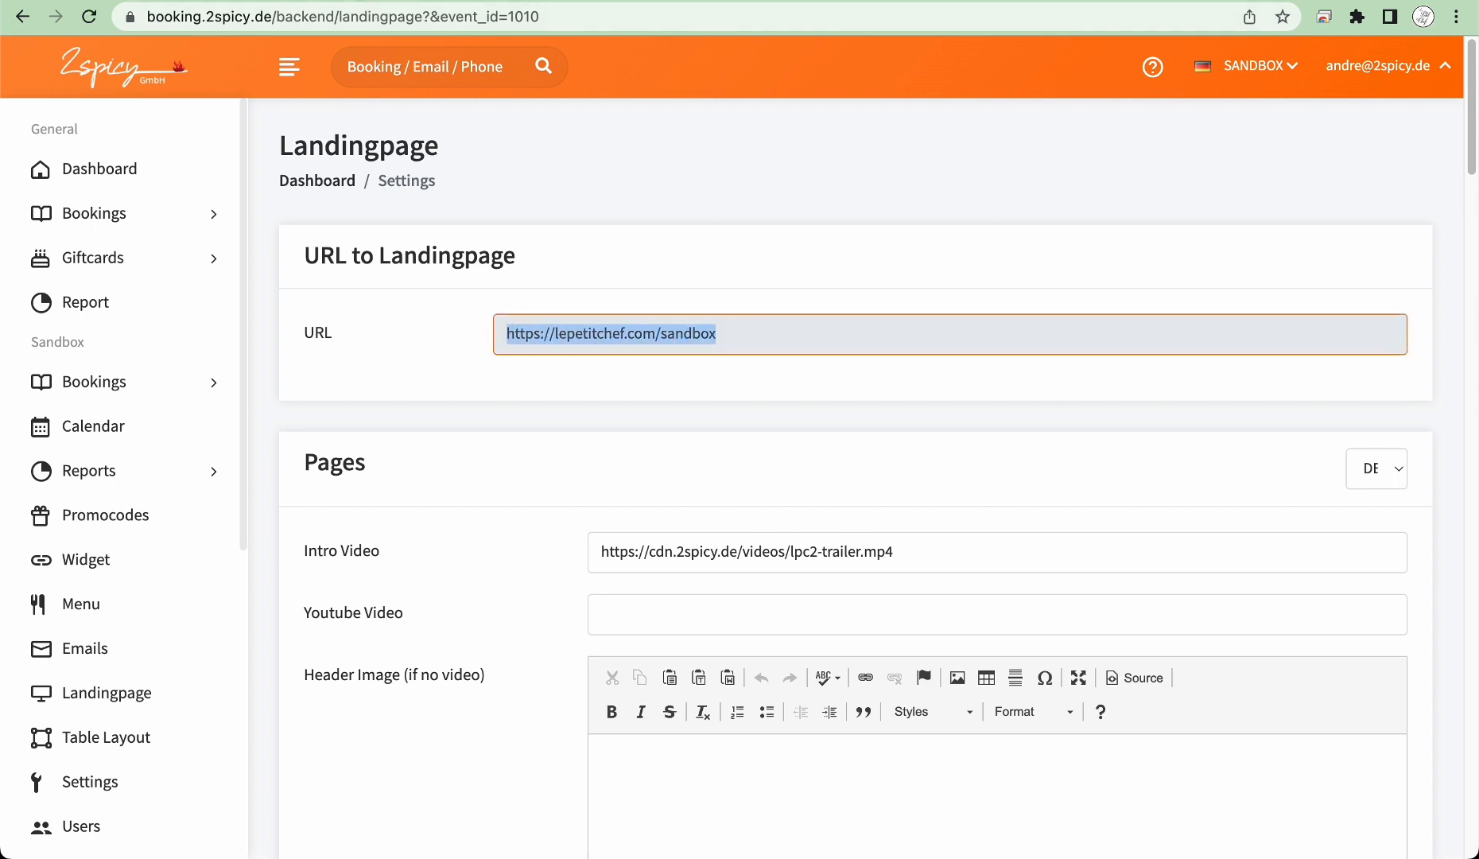
key(super+c)
key(super+t)
key(super+v)
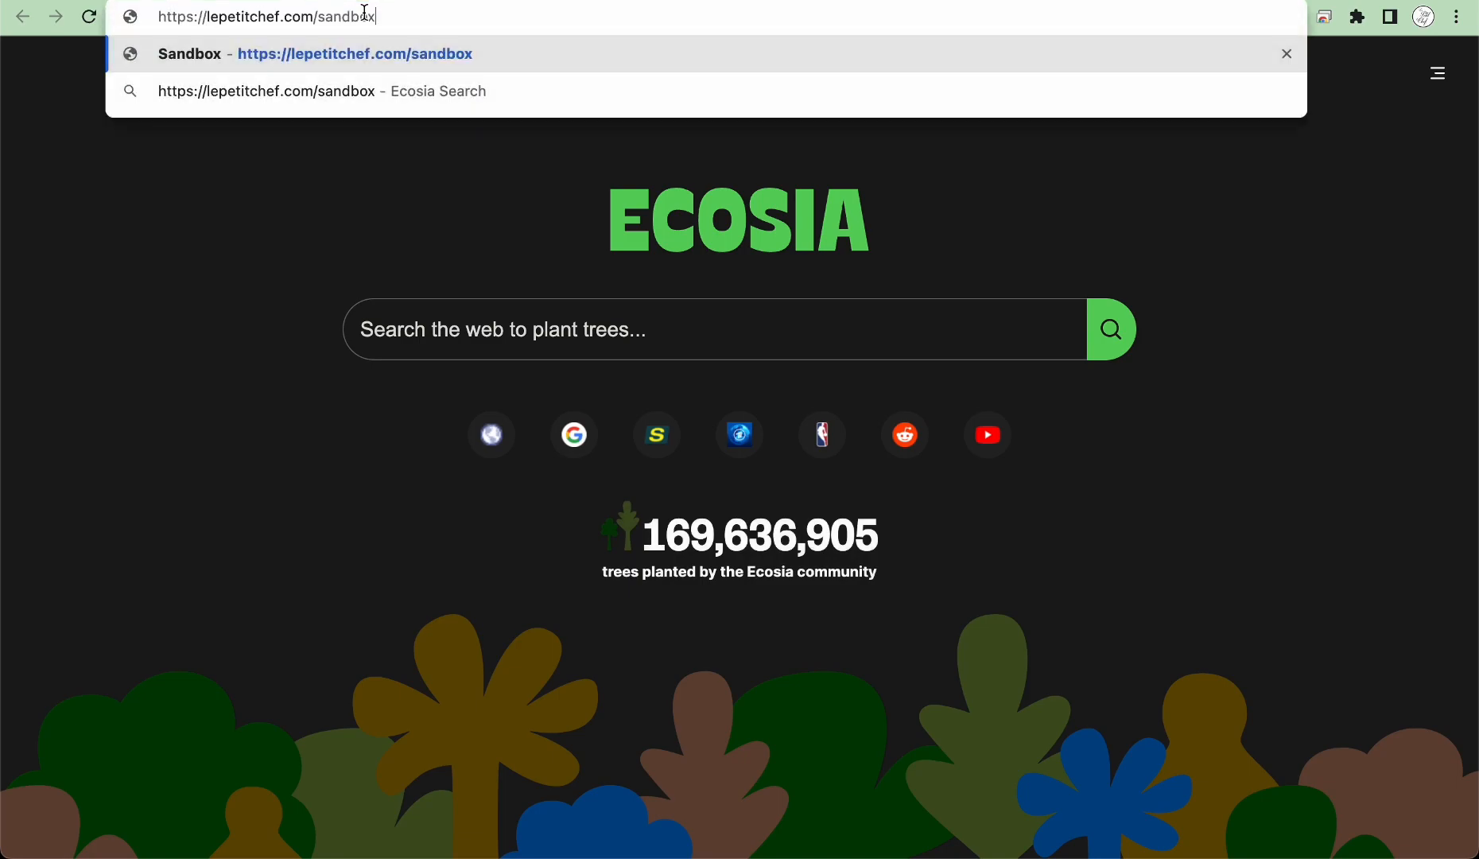
key(Return)
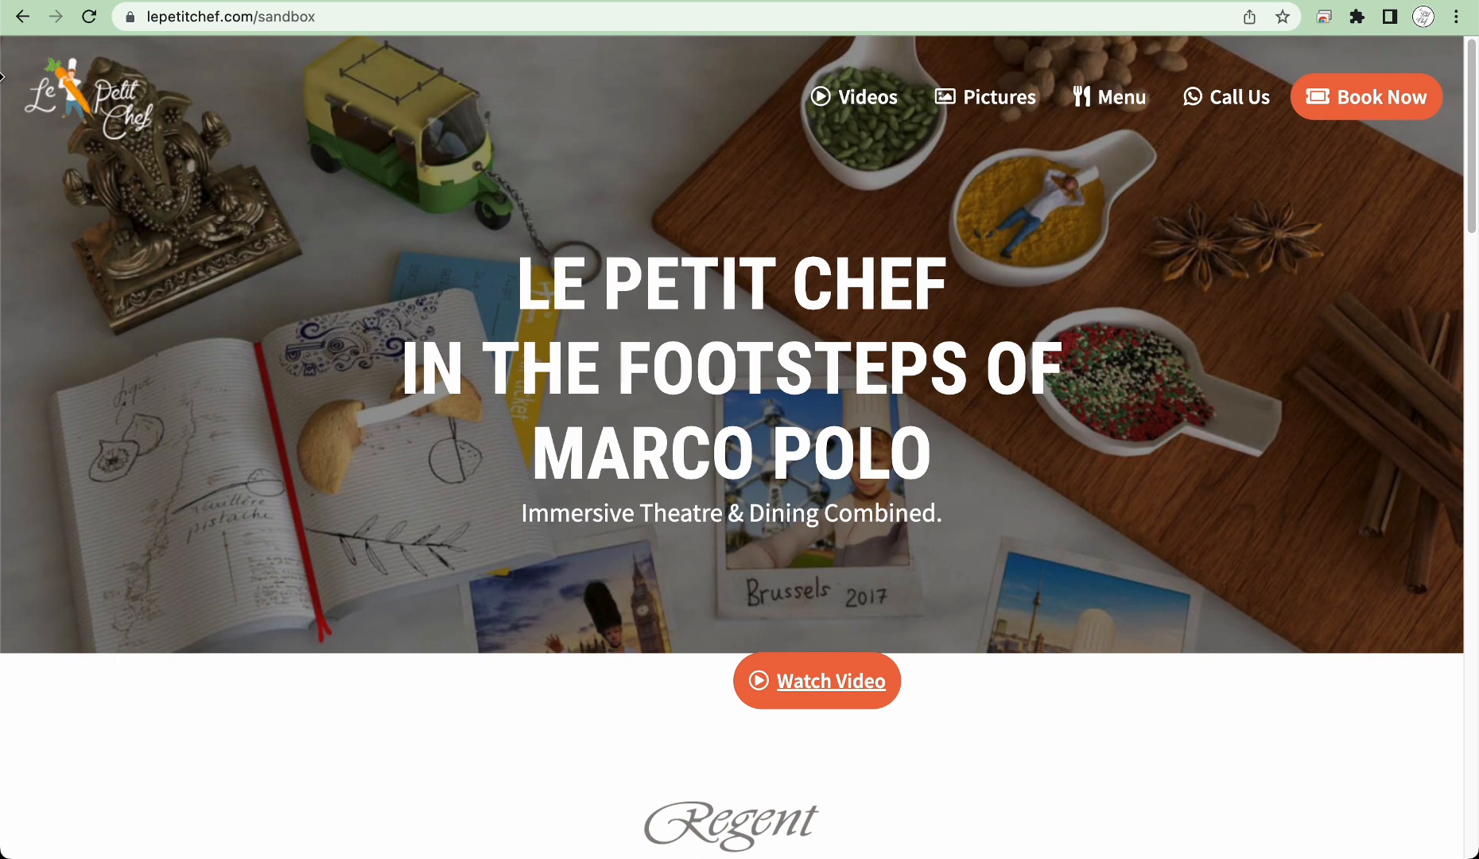
click(1376, 110)
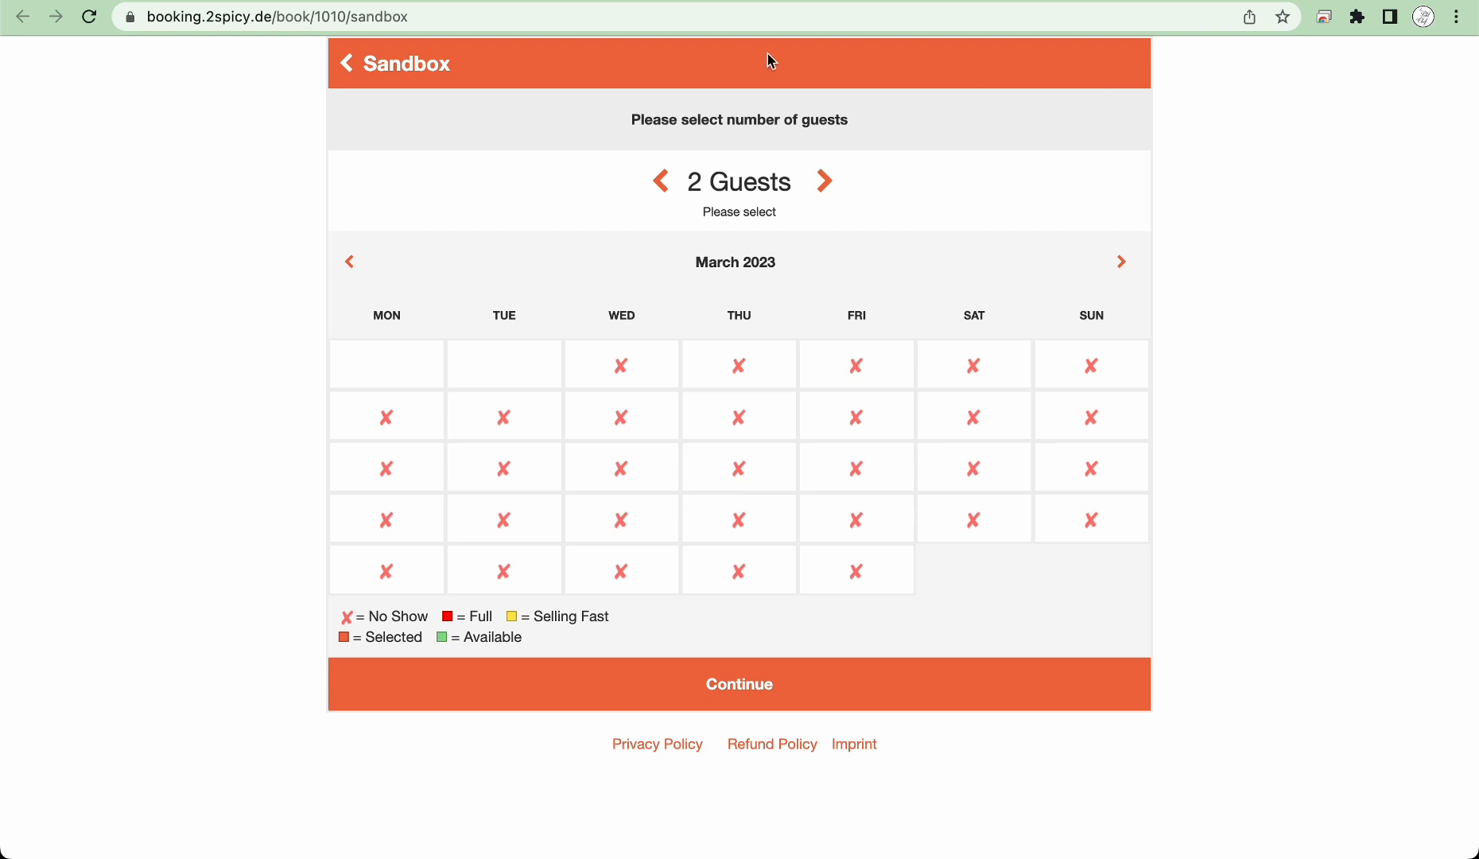
Step: Return to the backend and open the slot settings for 25 March 2023 from the sandbox calendar
click(268, 0)
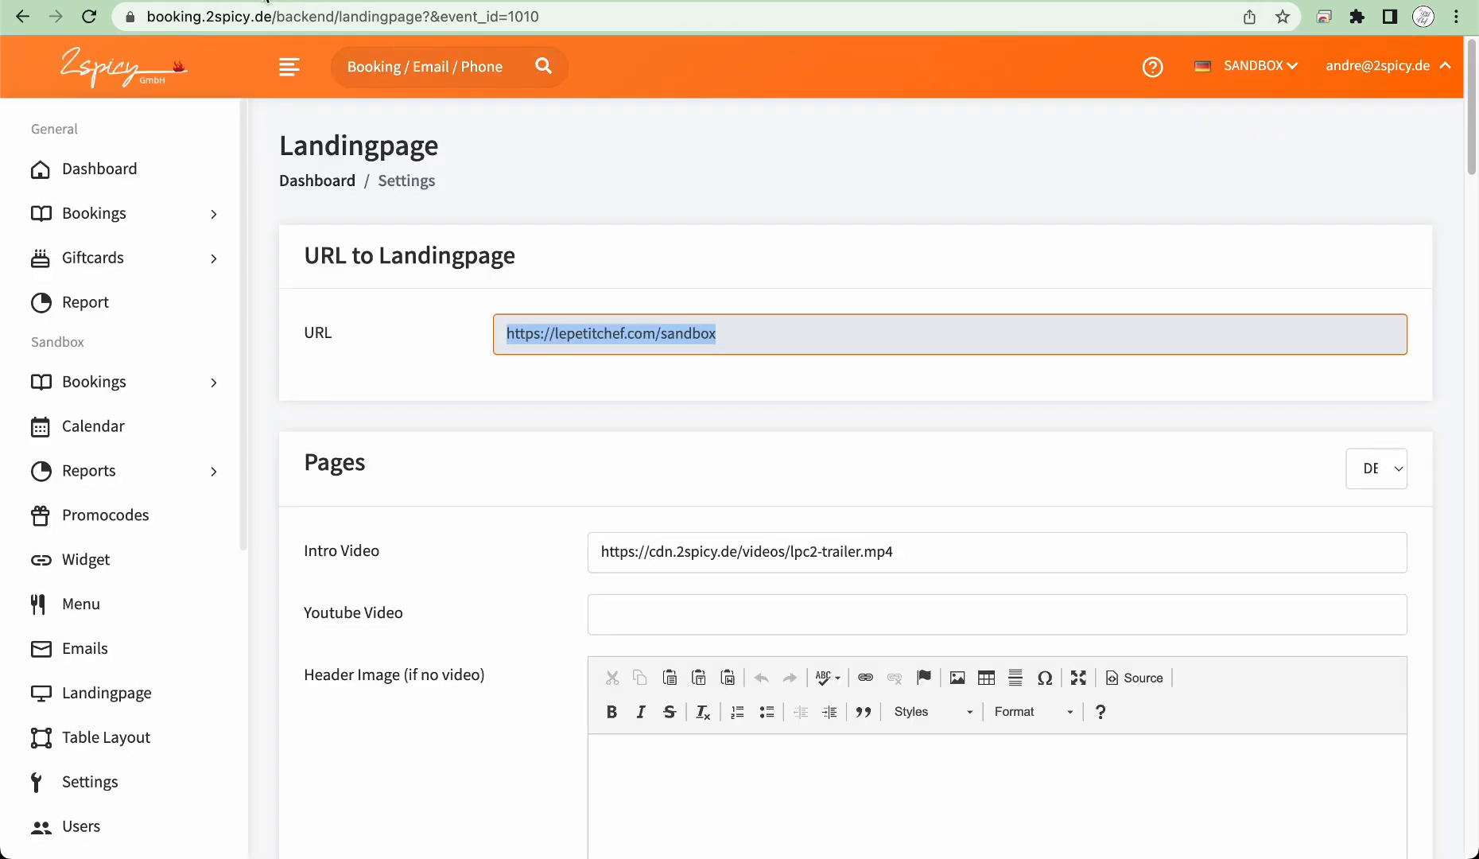
click(110, 435)
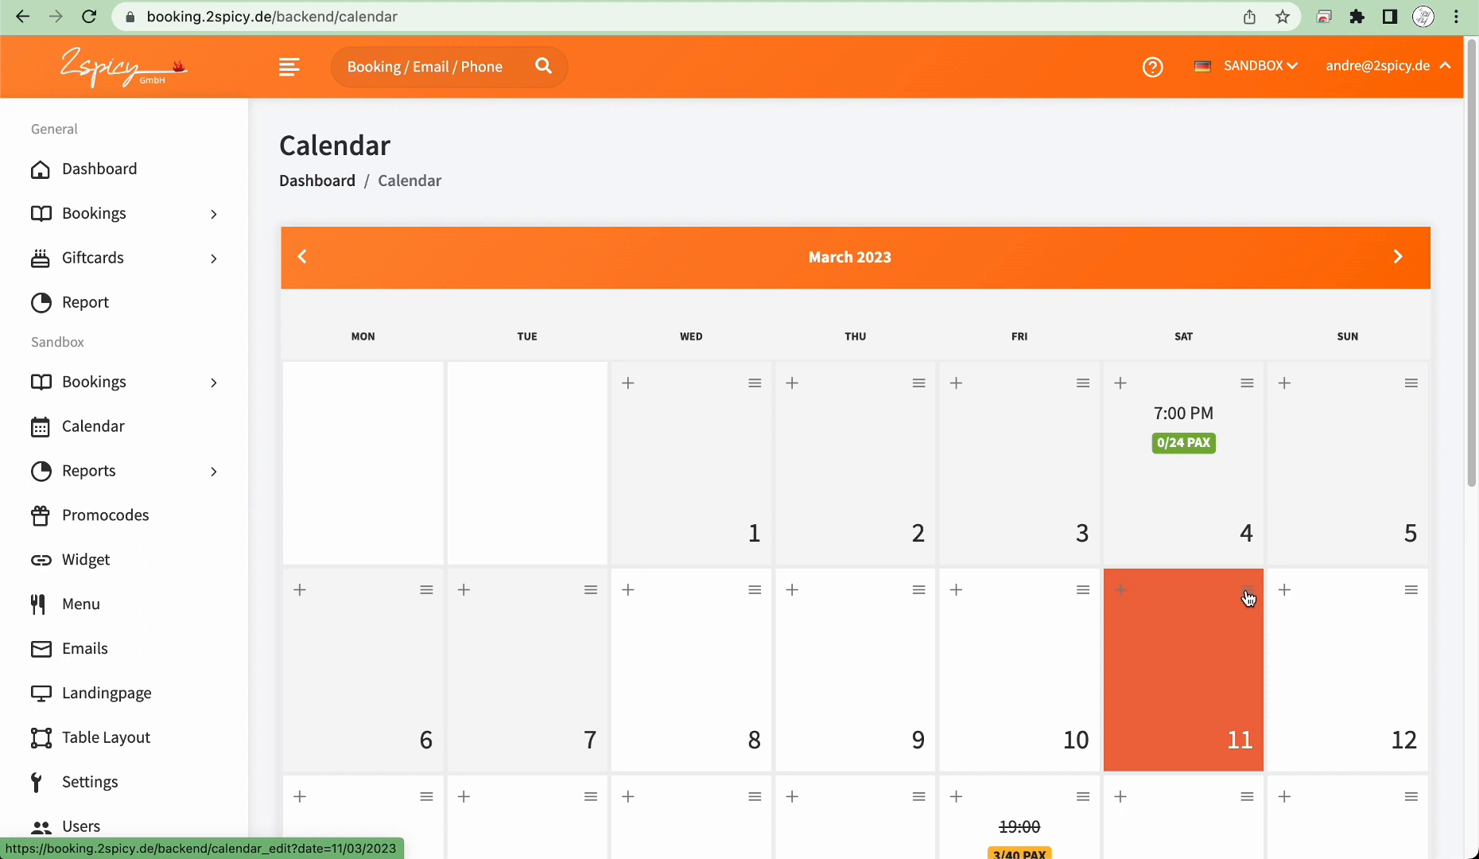
drag(1473, 462, 1469, 783)
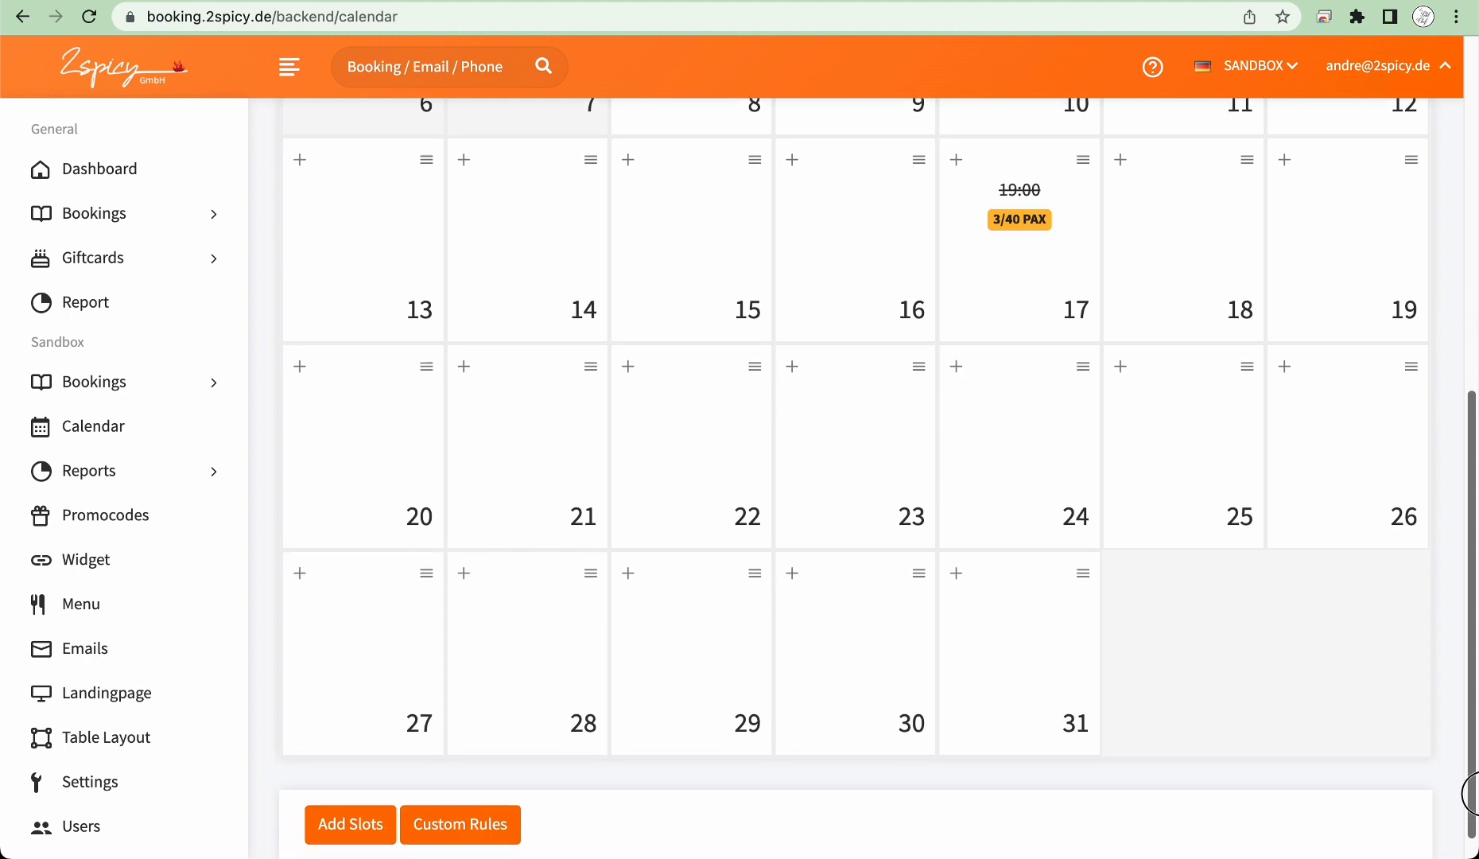
click(1247, 371)
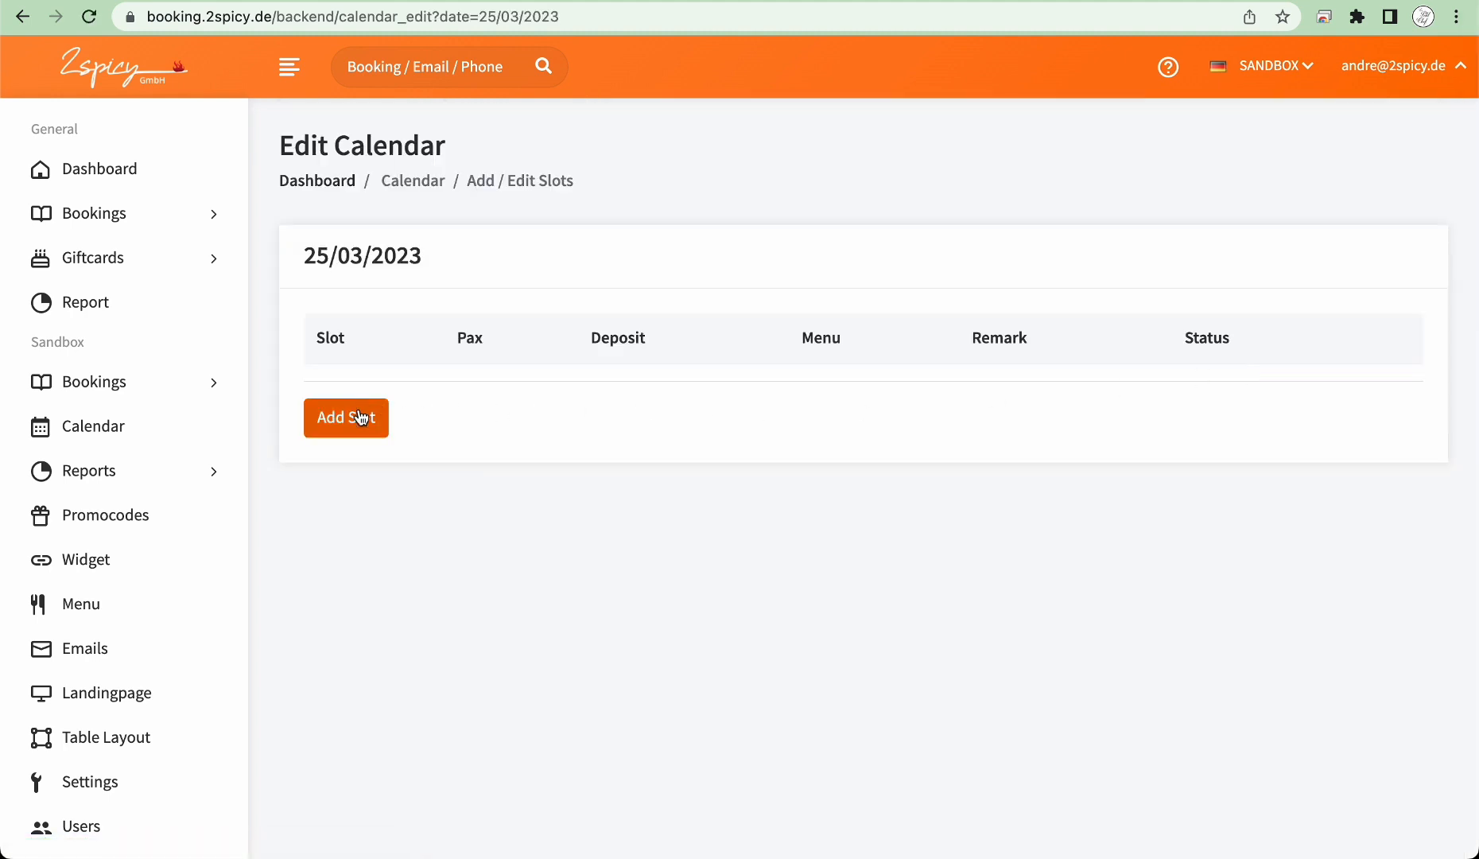
Step: Add a new slot for 25/03/2023 with the slot name 7:00 PM
click(359, 419)
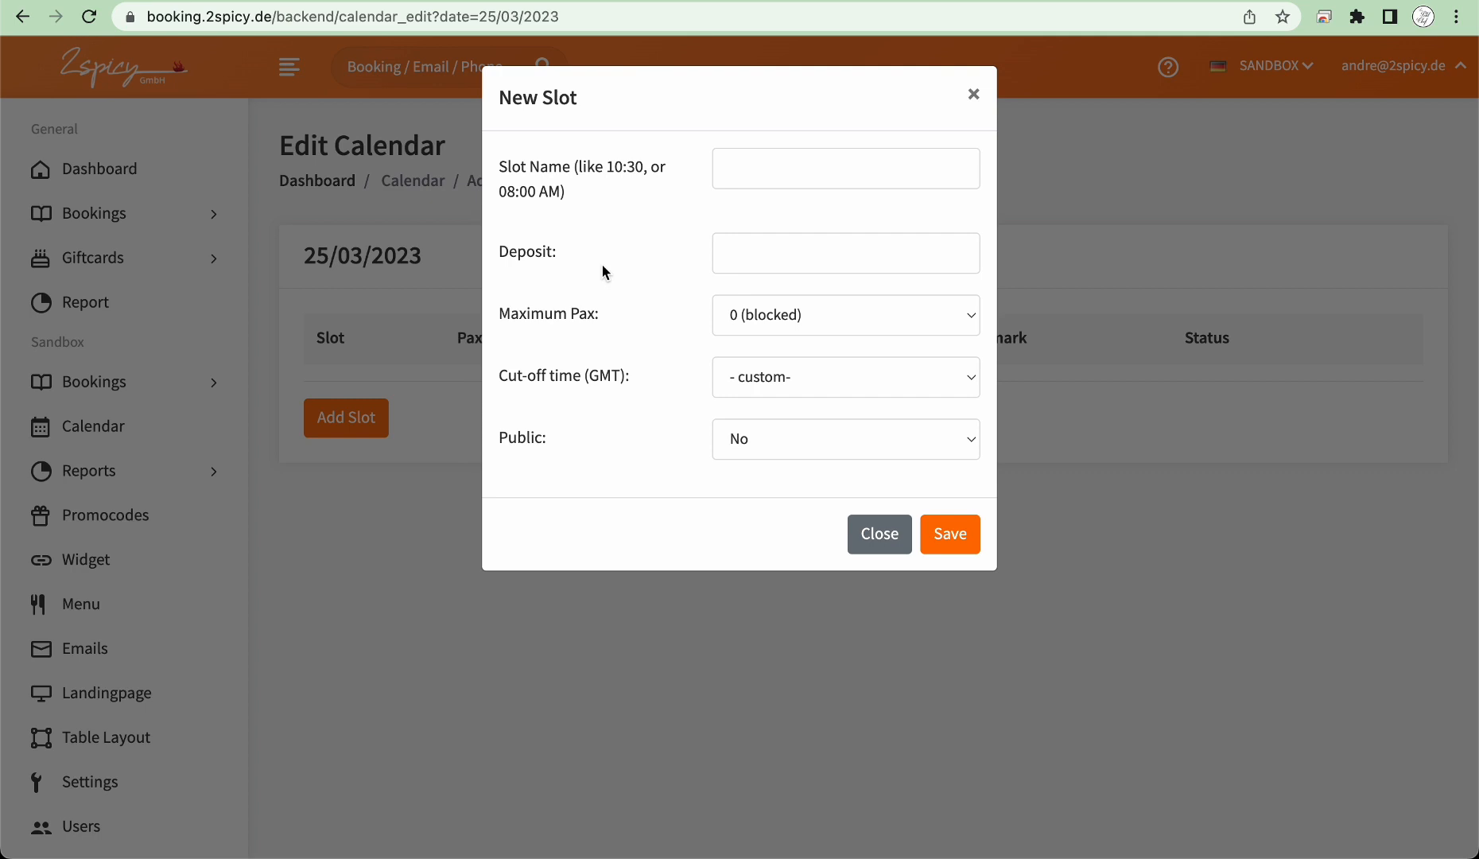
click(832, 170)
text(7)
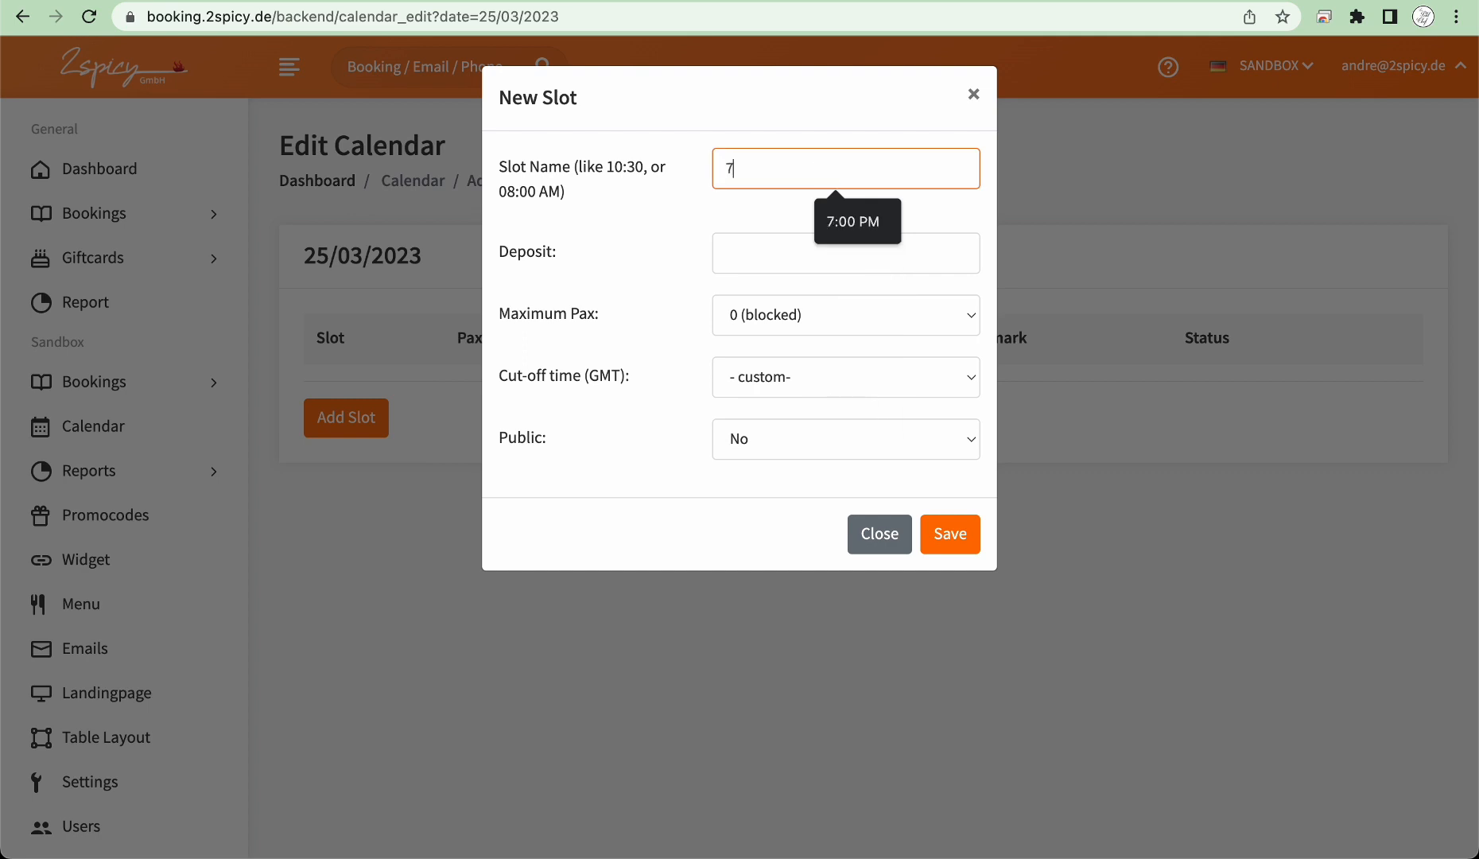
text(:00 PM)
key(Tab)
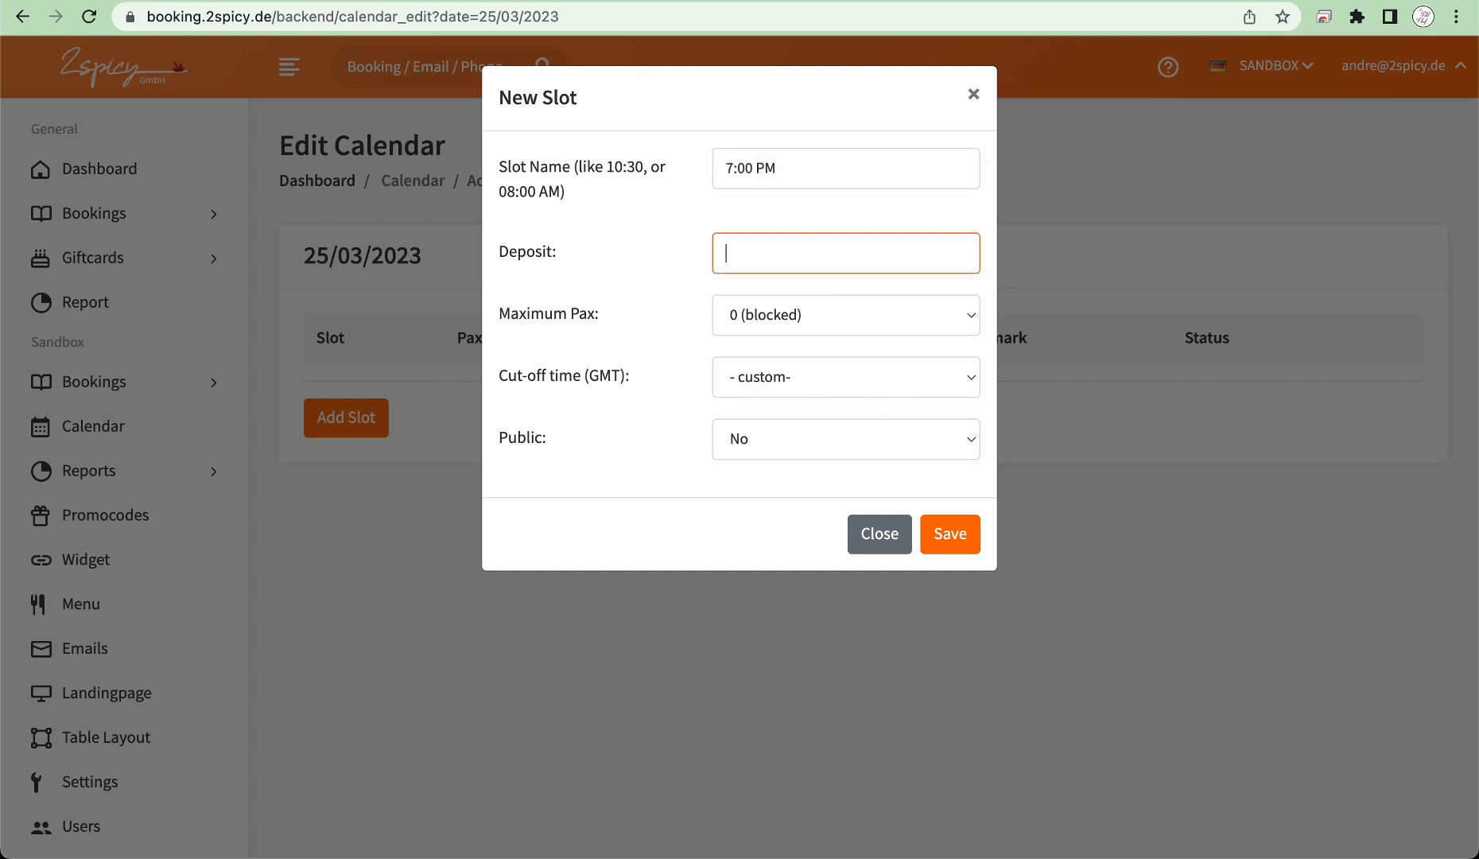
Step: Leave the new slot's deposit empty and set its maximum pax to 24
key(Tab)
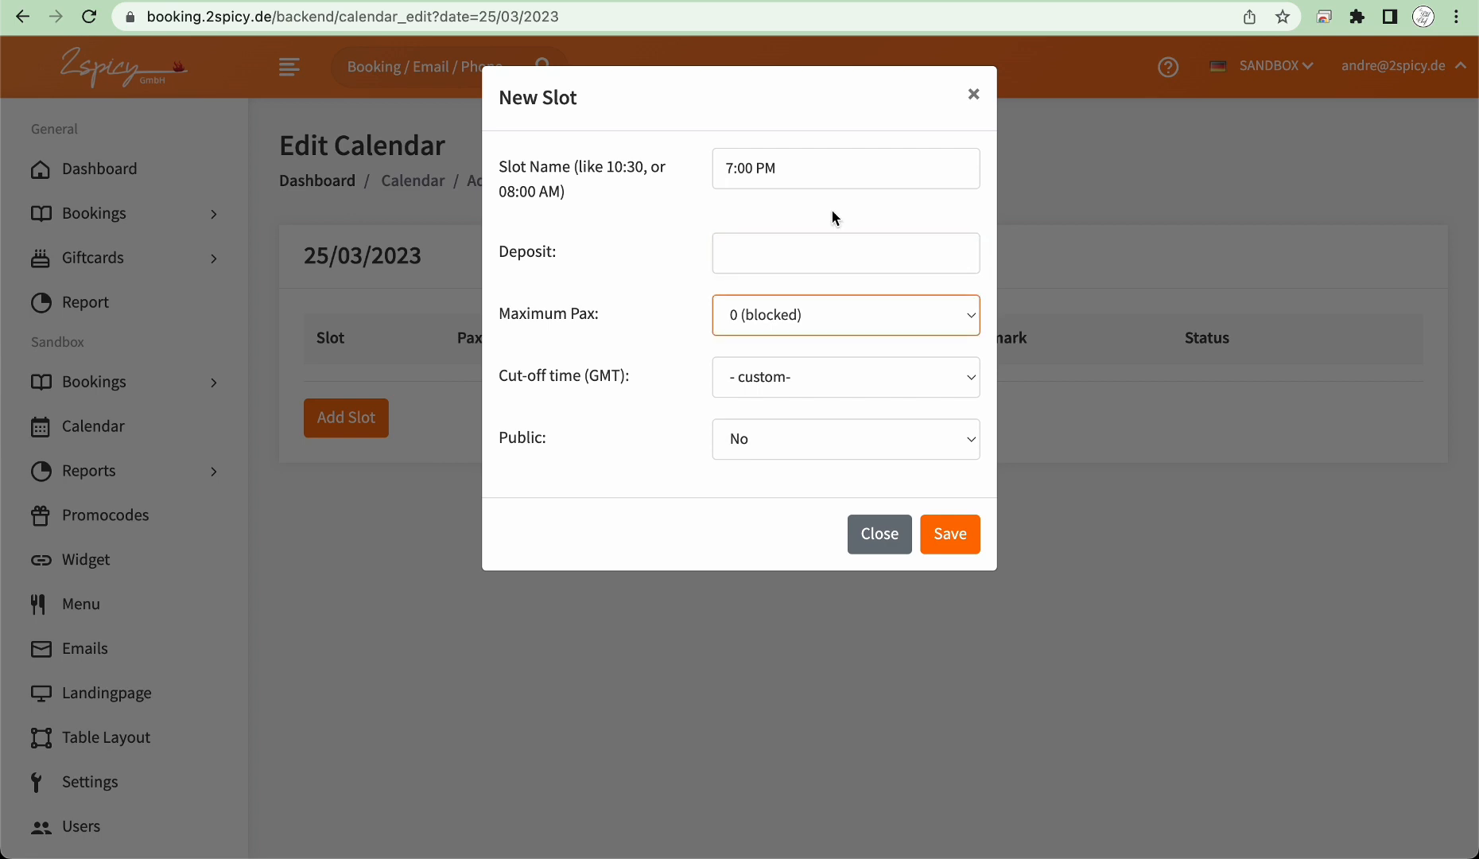
text(24)
click(838, 318)
scroll(850, 484, down, 4)
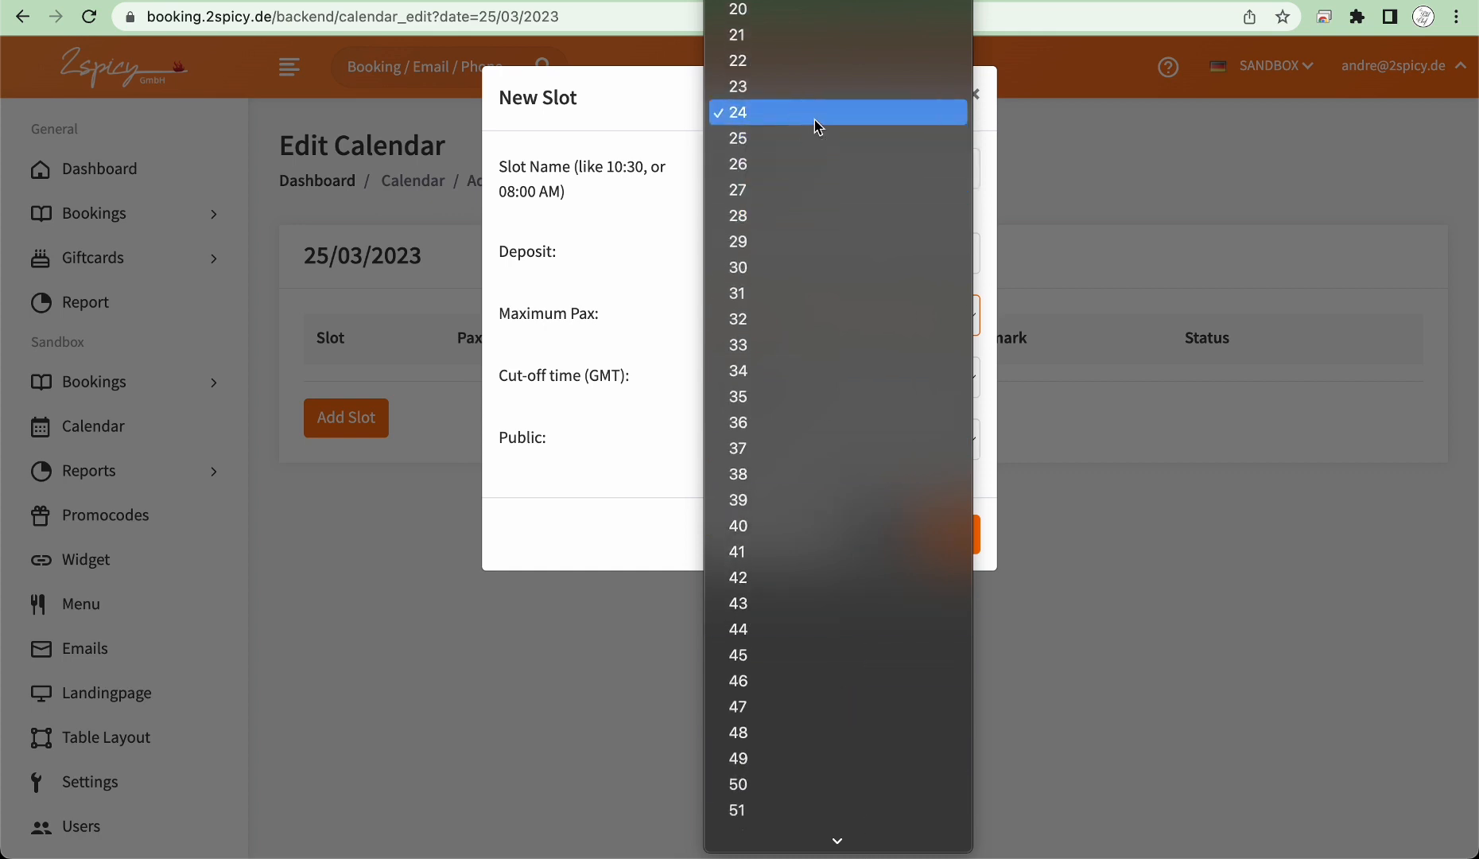
click(814, 119)
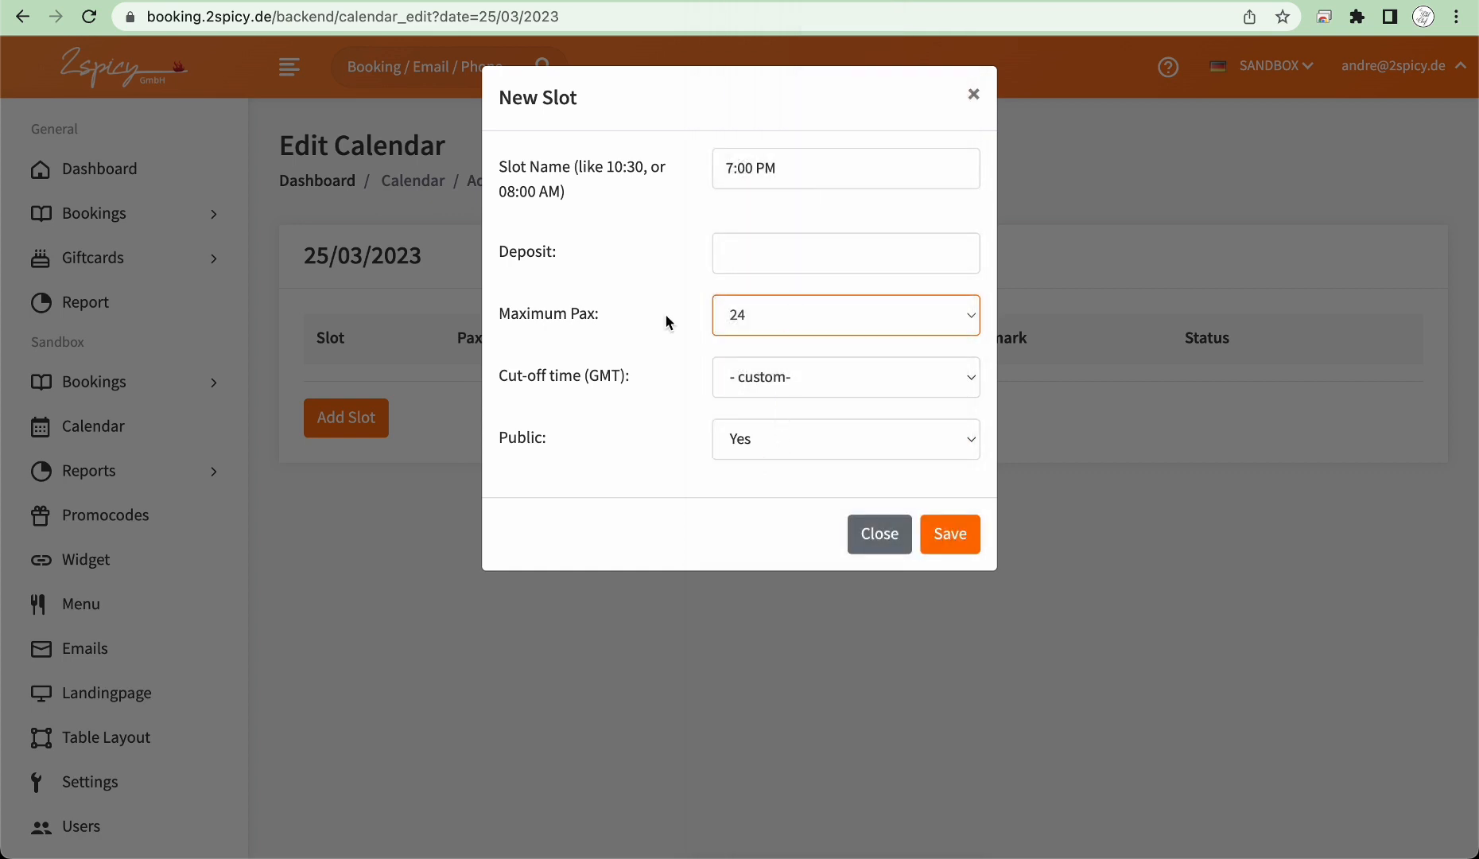
Step: Keep the new slot's Public option at Yes and save the slot
key(Tab)
key(Tab)
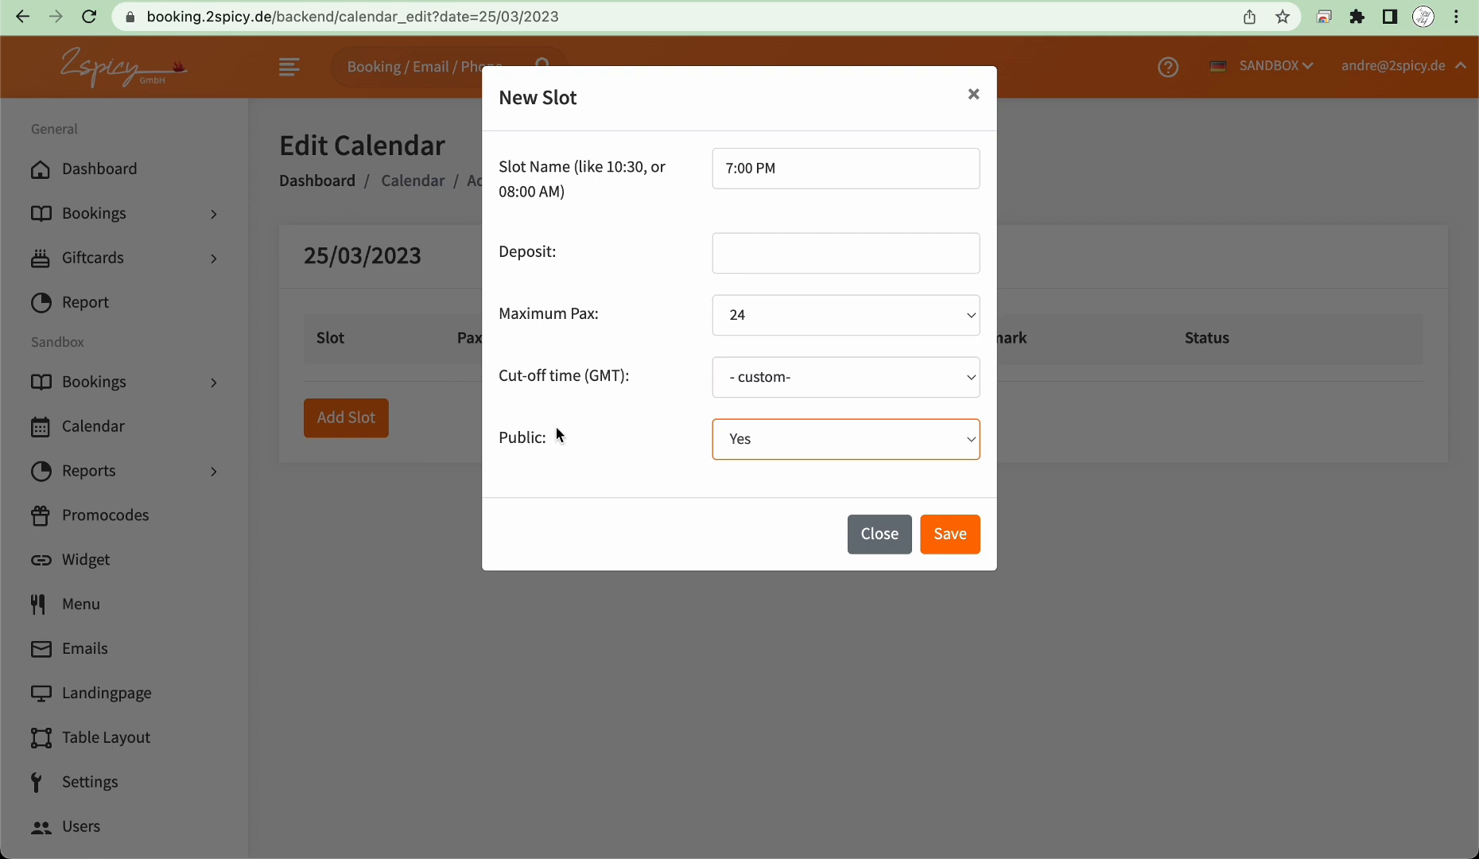
drag(556, 426, 495, 435)
click(842, 430)
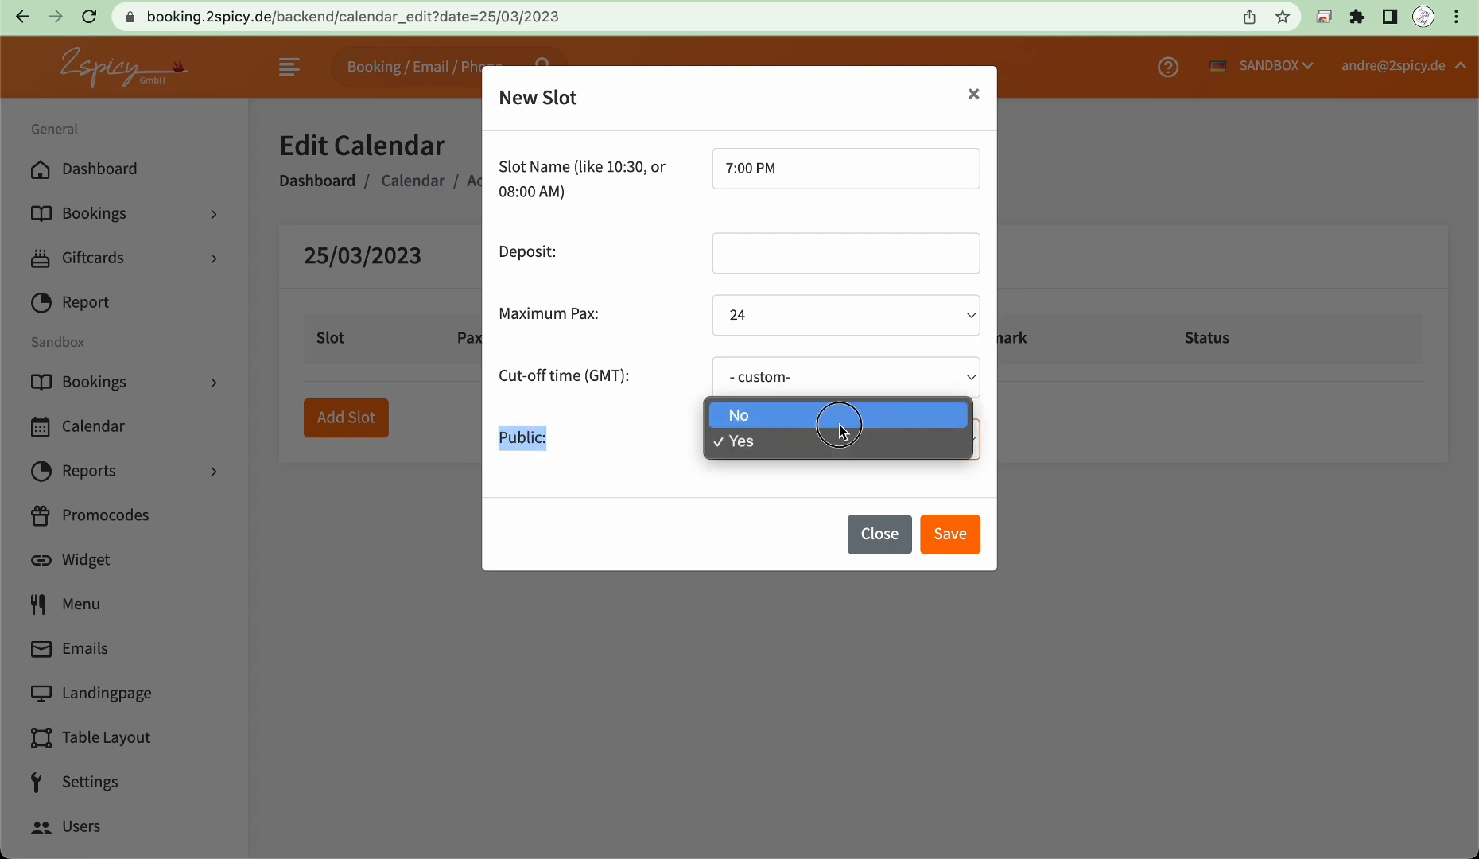
click(842, 440)
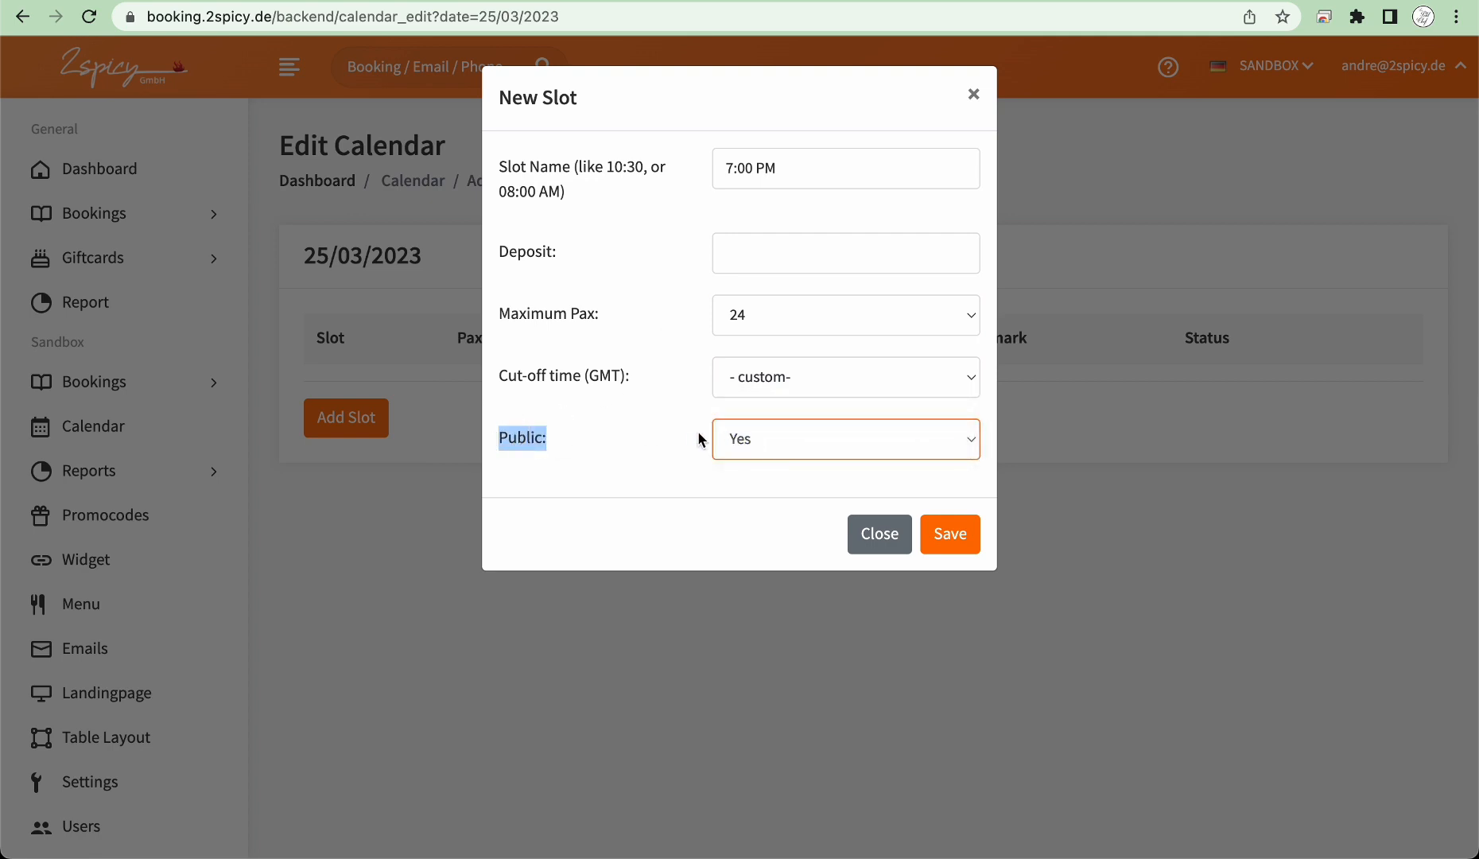
click(956, 546)
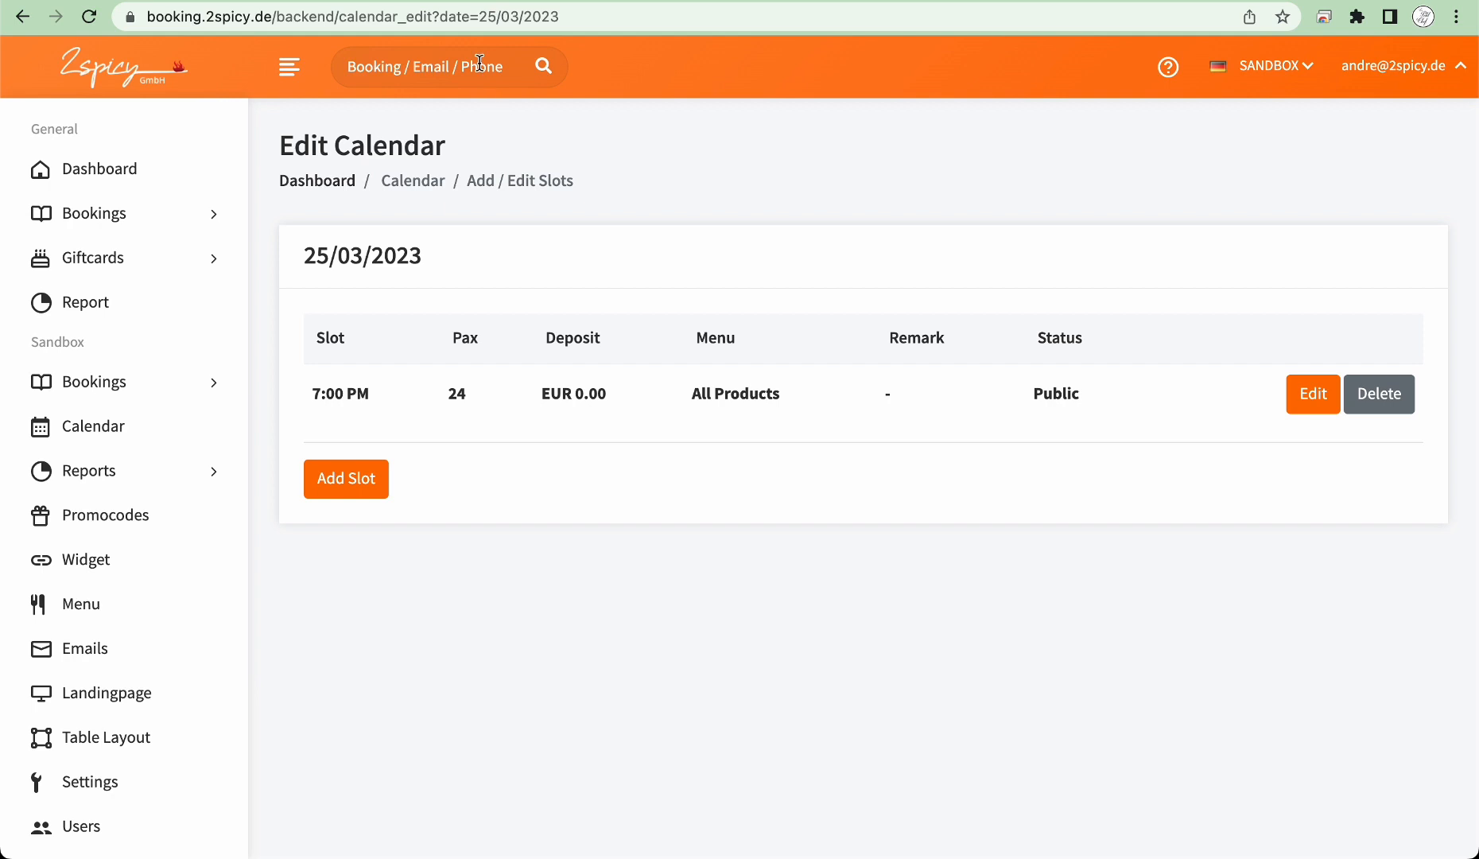
Step: Reload the sandbox booking page and choose the 7:00 PM slot on 25 March 2023
click(917, 1)
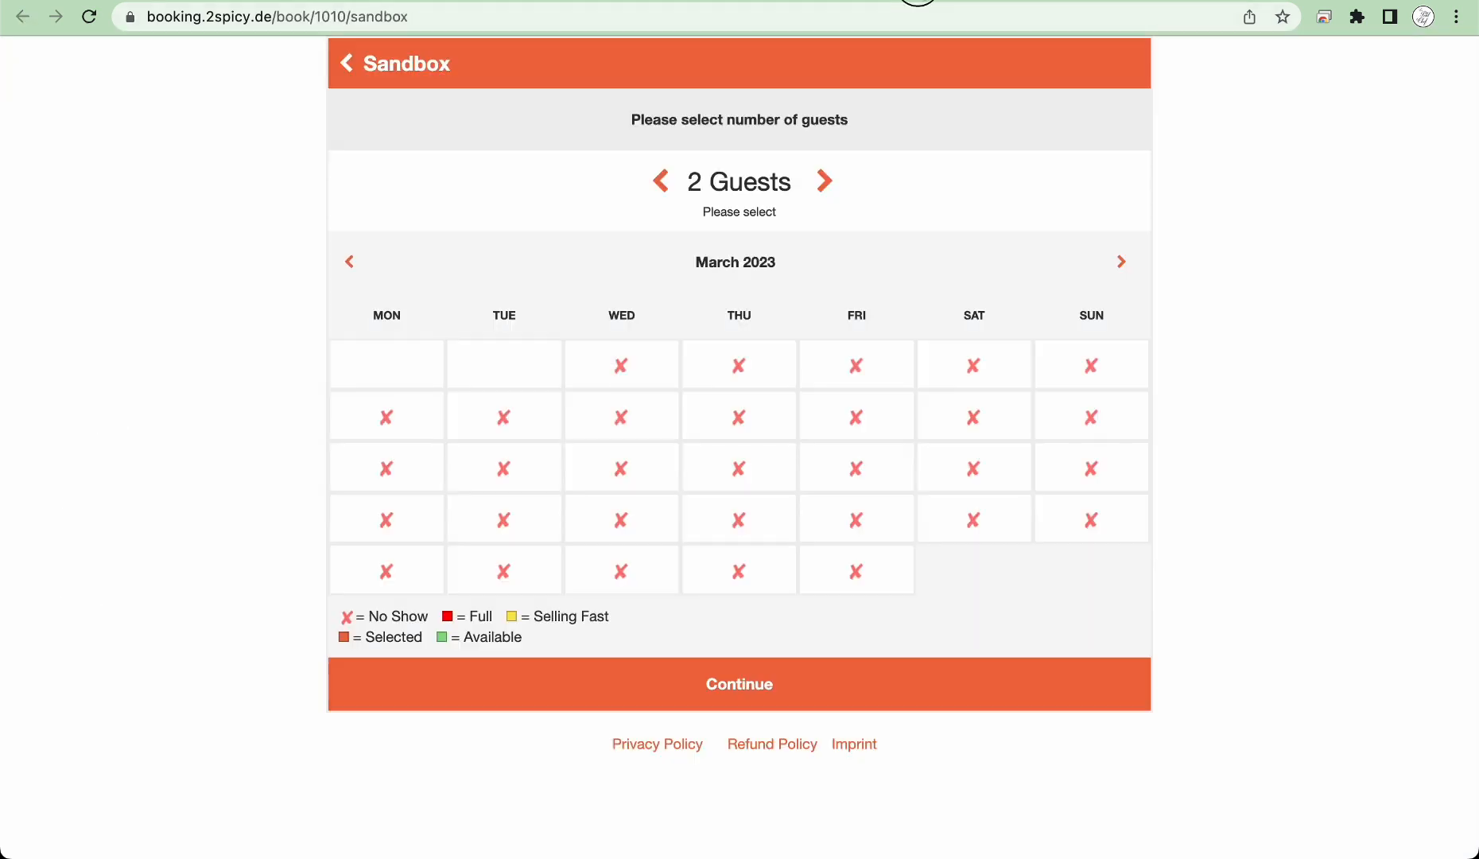
click(89, 16)
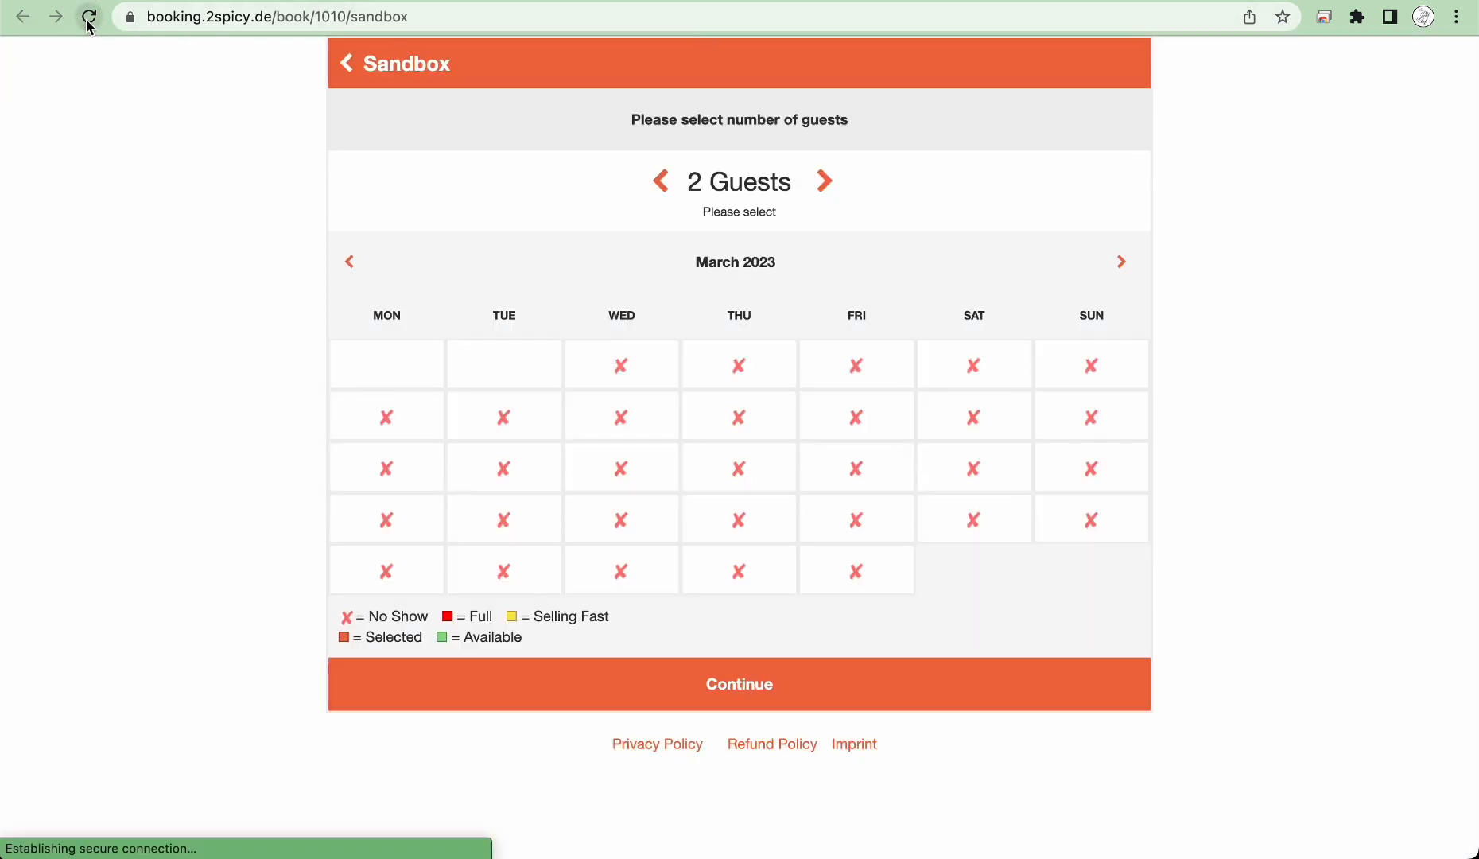
click(995, 524)
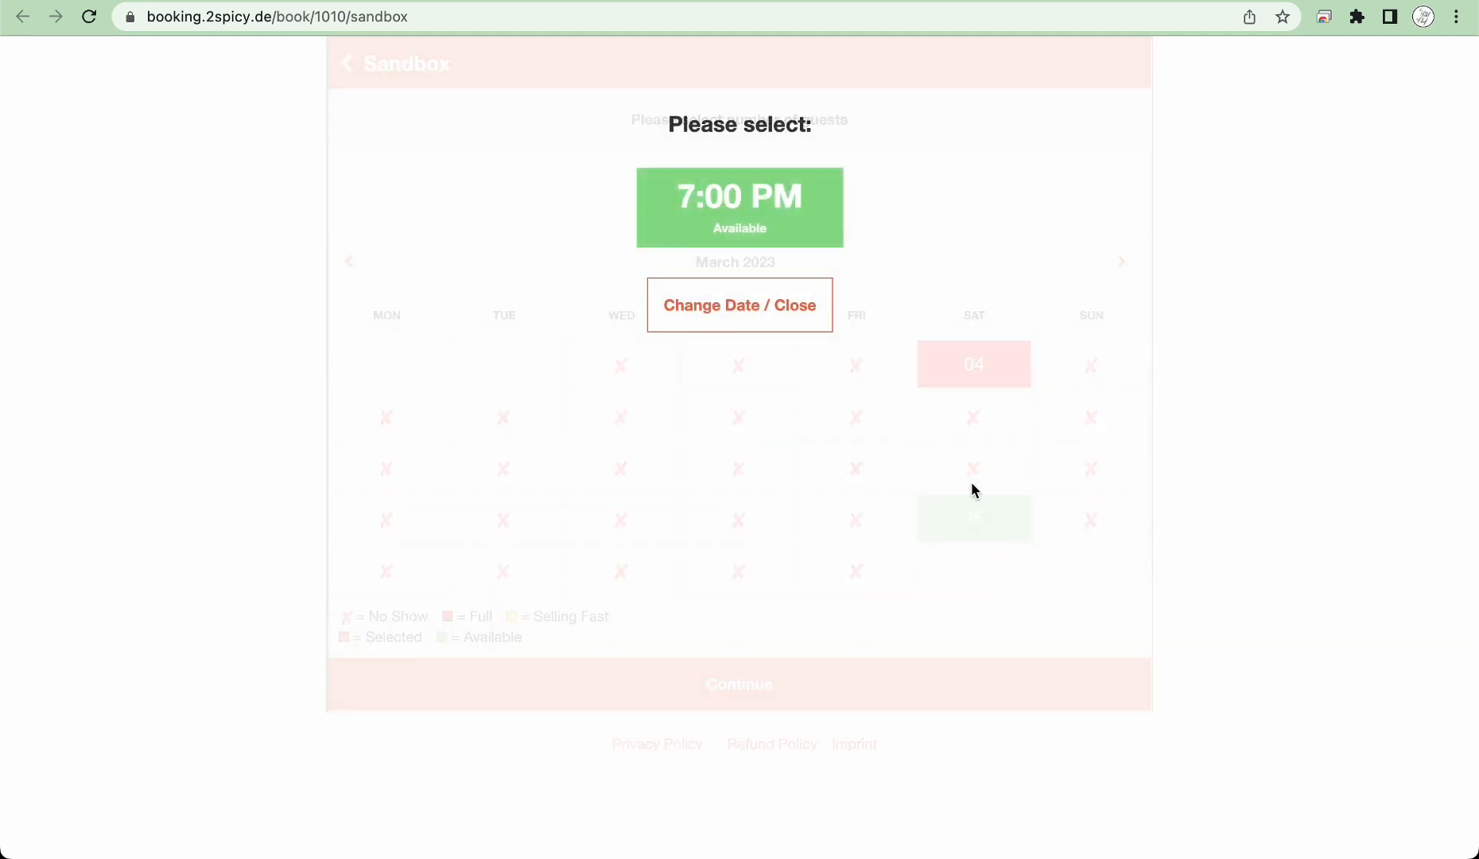
click(775, 208)
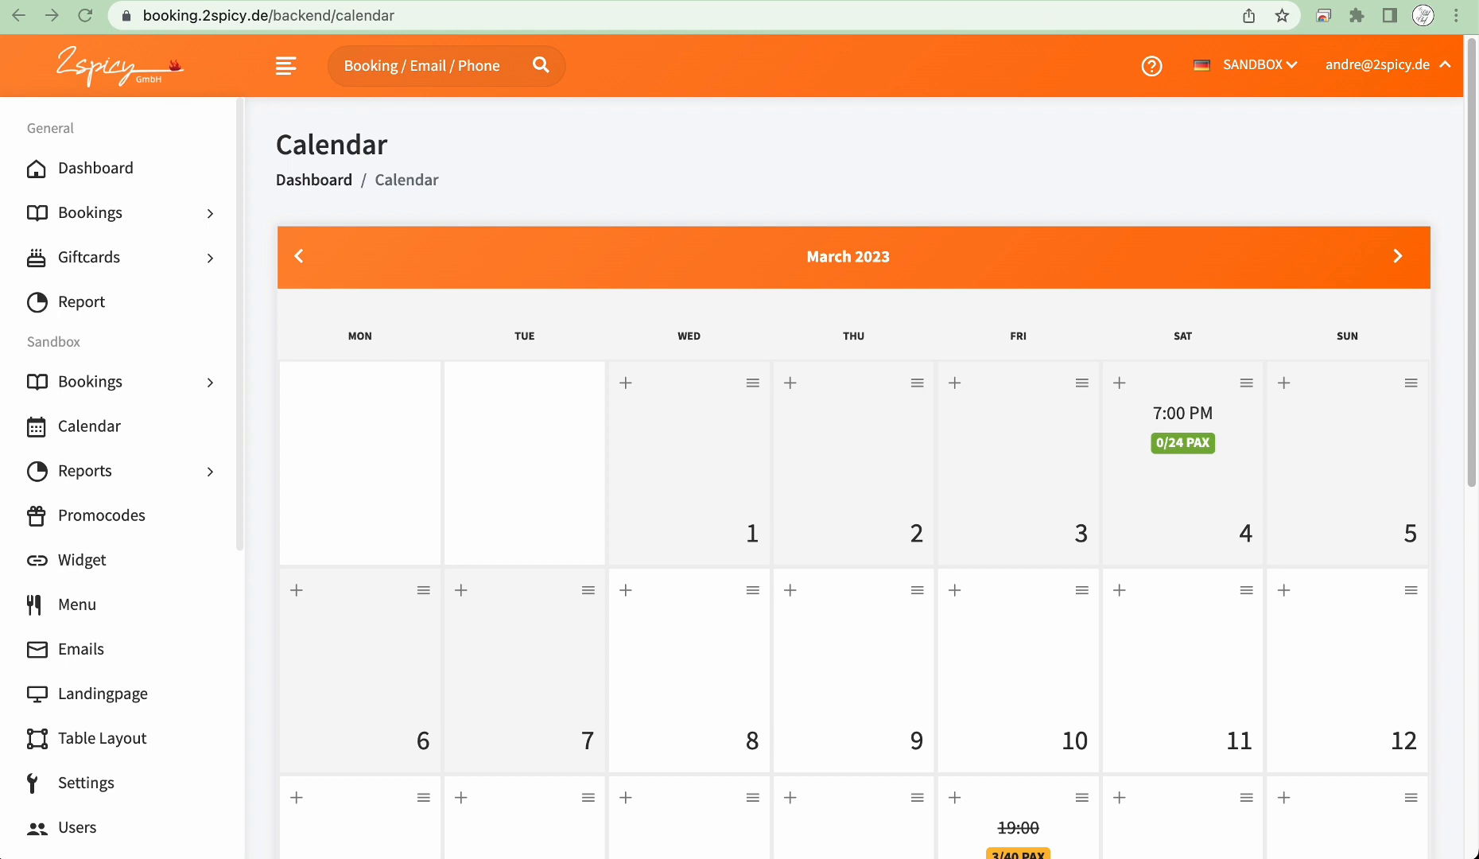
Step: Edit the 7:00 PM slot of 25/03/2023, selecting the celebration cake, Rose Bouquet, Romantic Getaway Package and Premium Menu as its products
click(1314, 394)
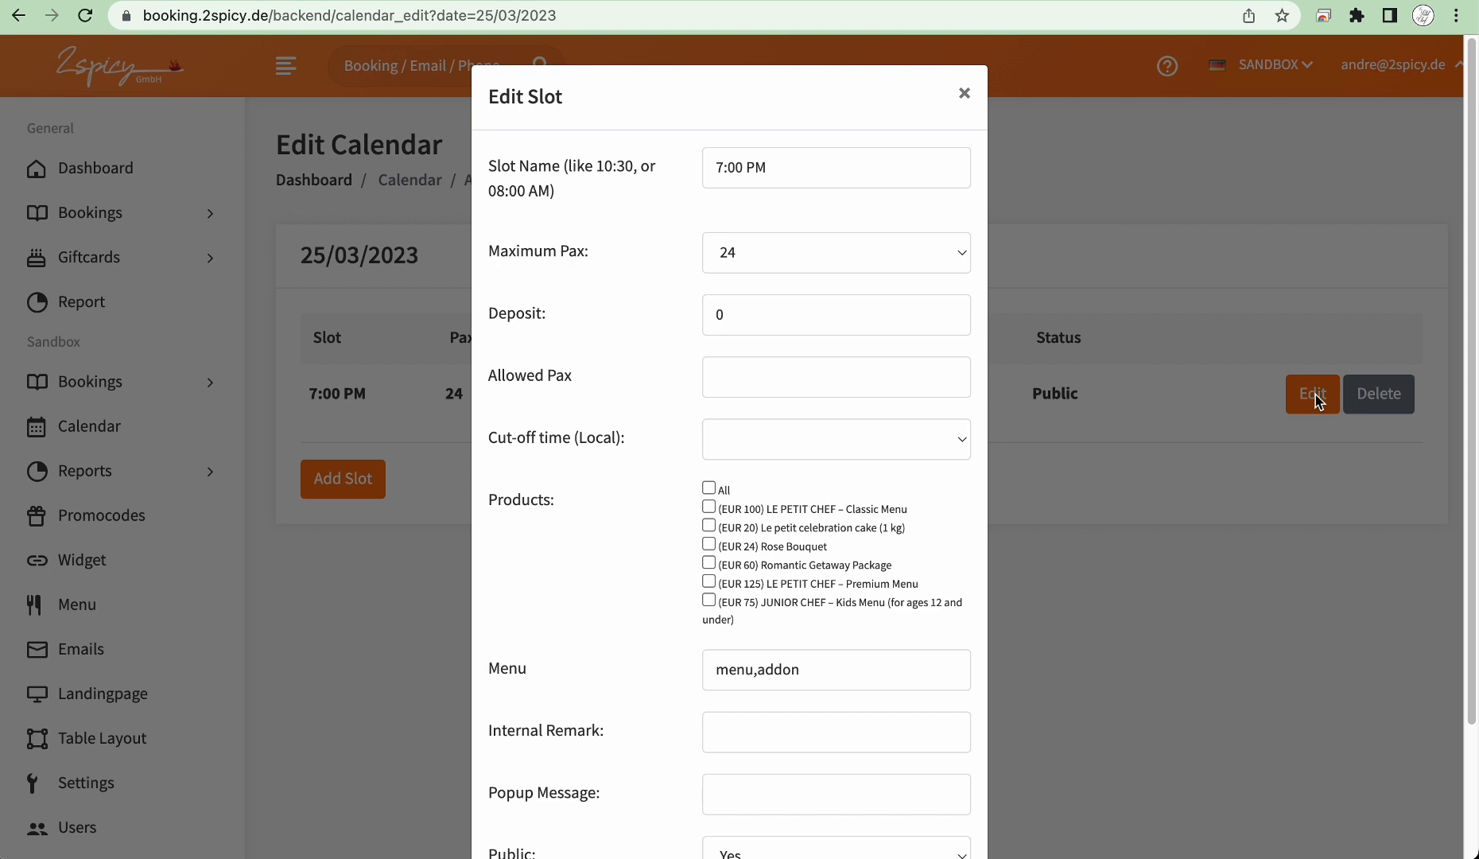
drag(546, 668, 497, 673)
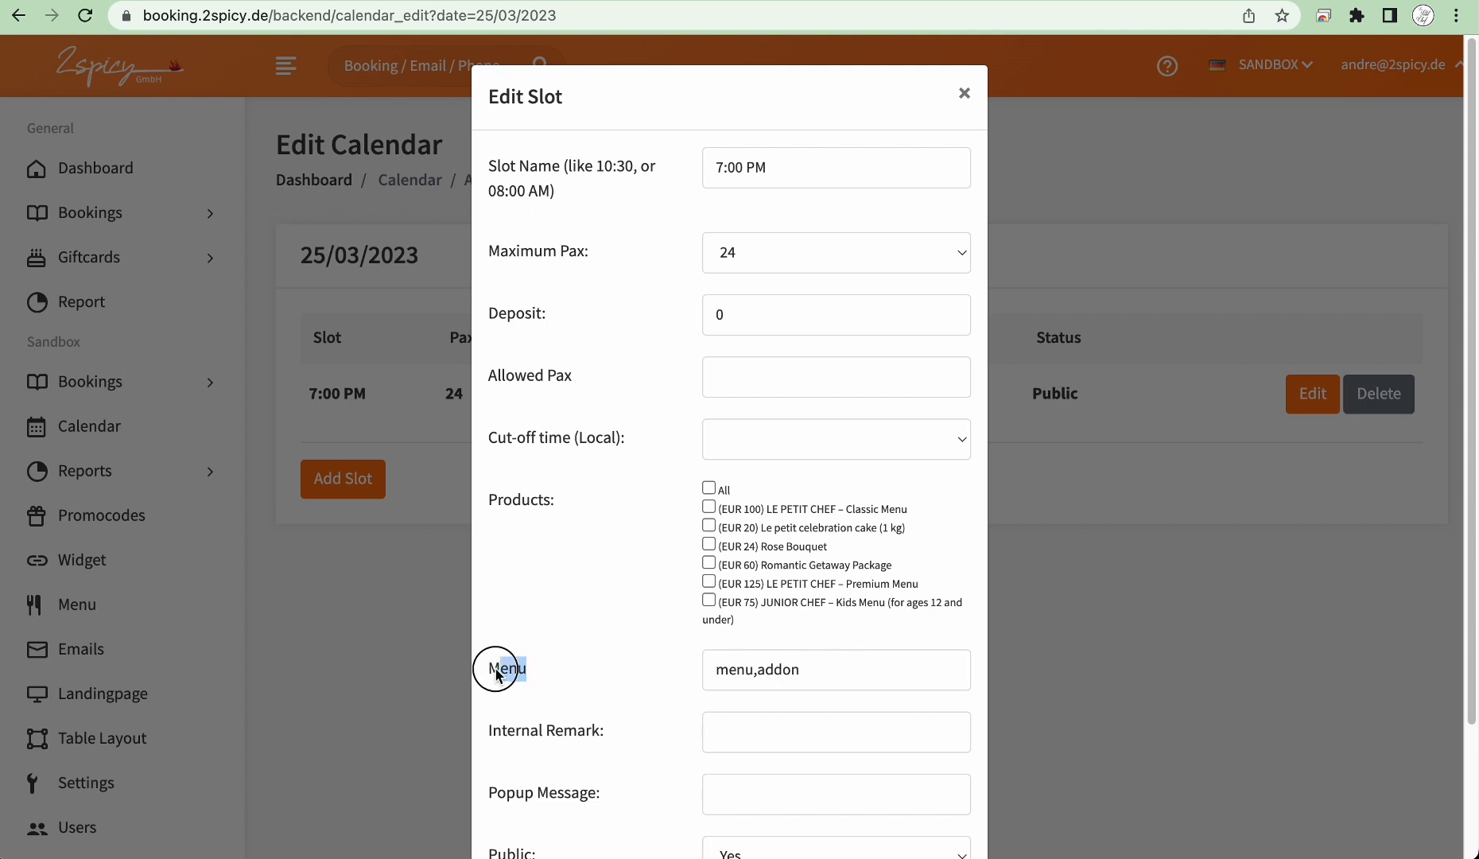
drag(832, 671, 700, 678)
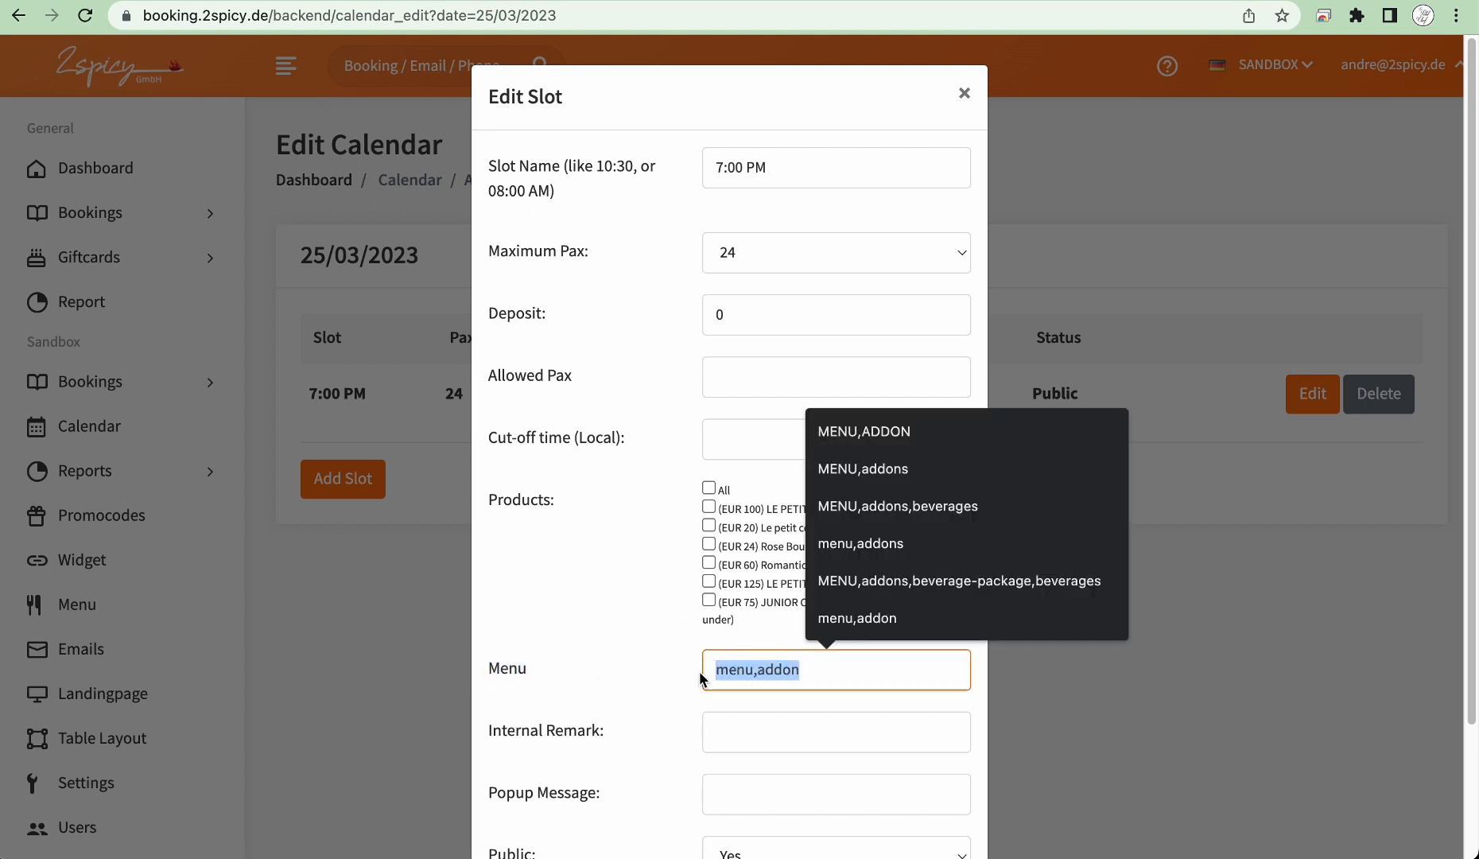
click(636, 602)
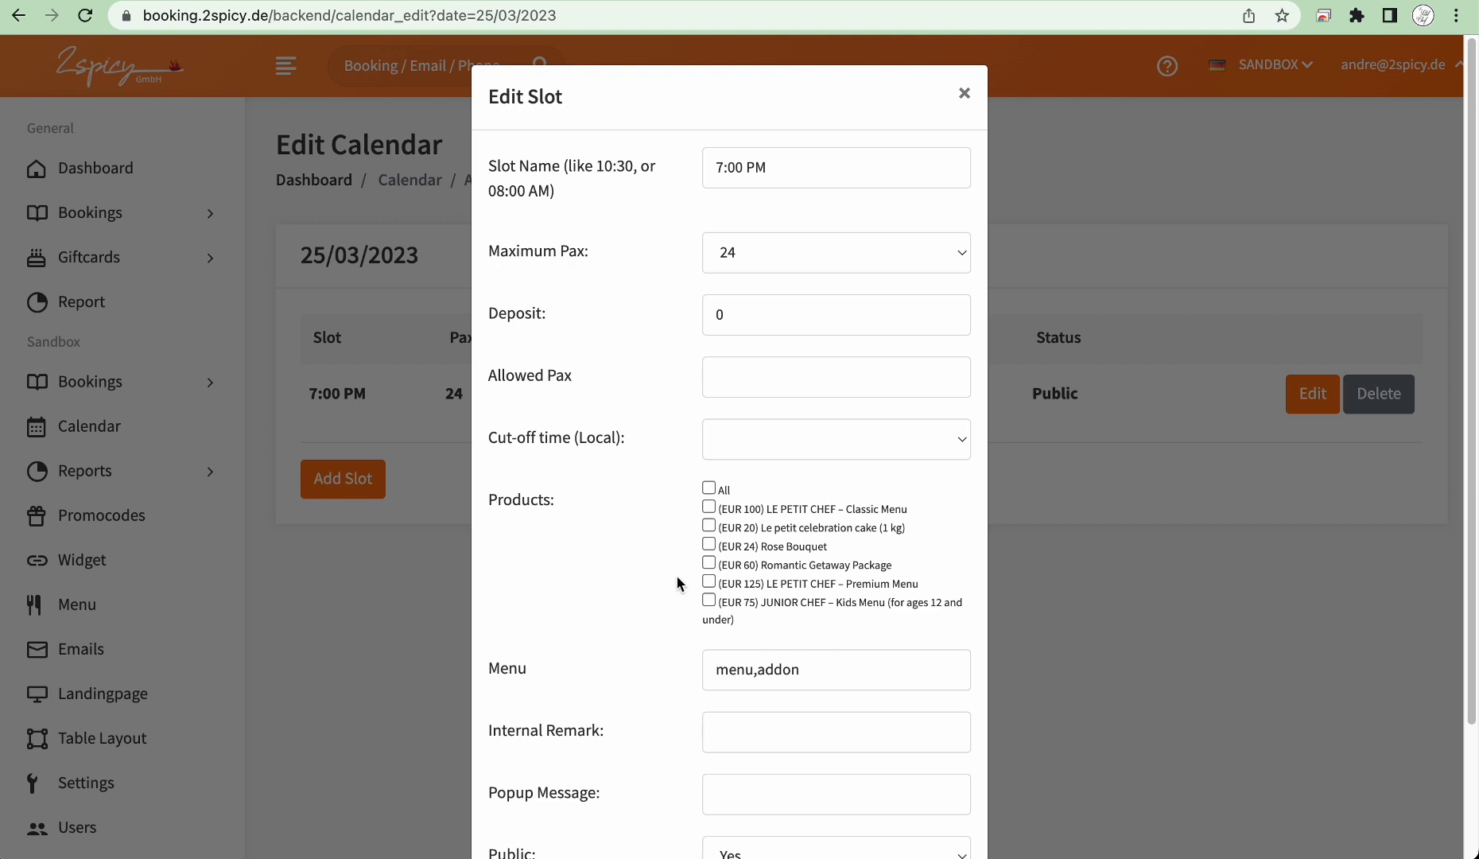
click(708, 582)
click(709, 564)
click(709, 544)
click(708, 526)
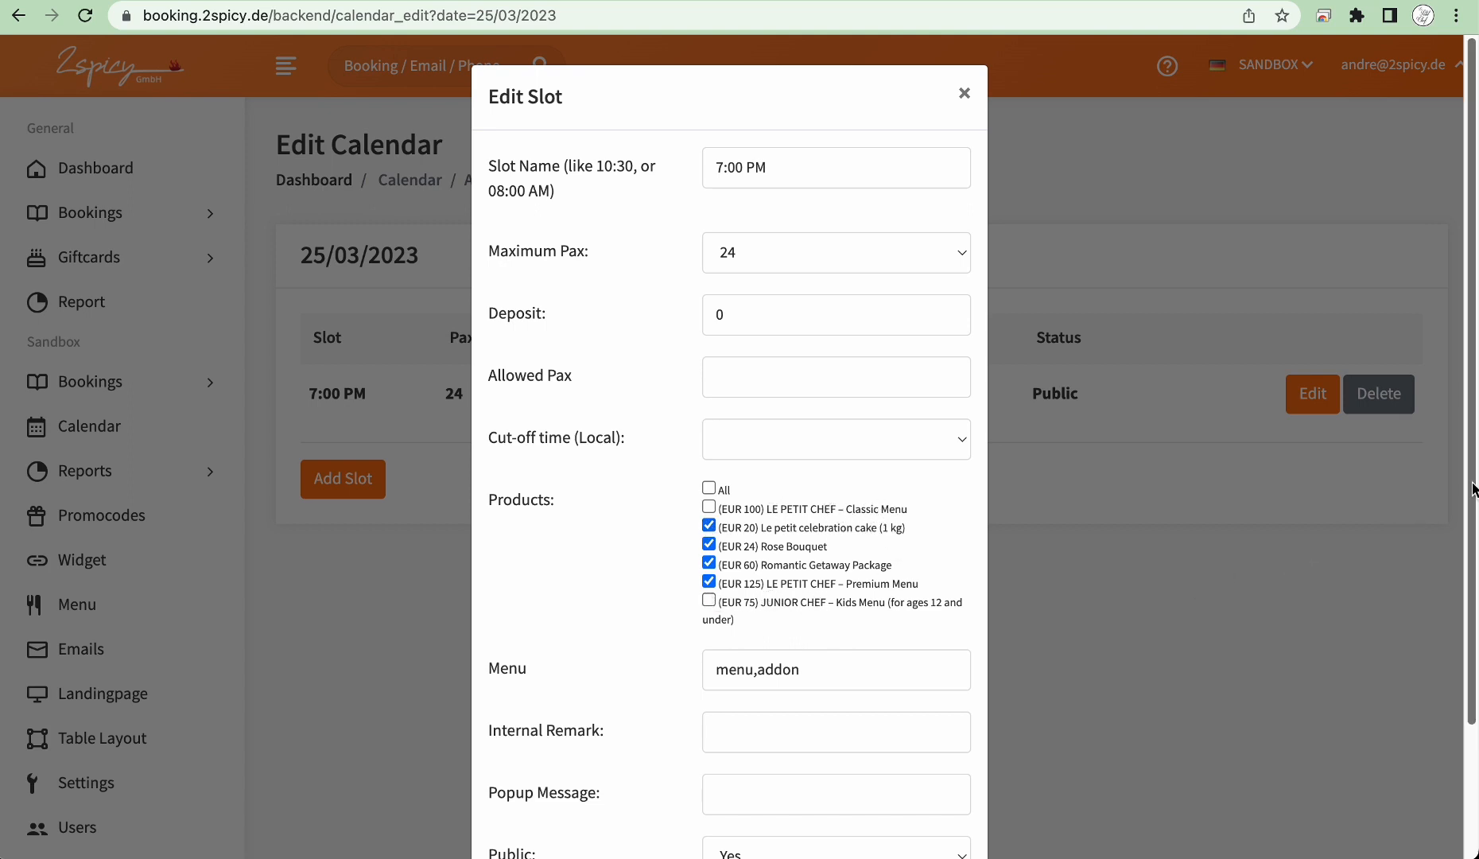
drag(1472, 486, 1471, 667)
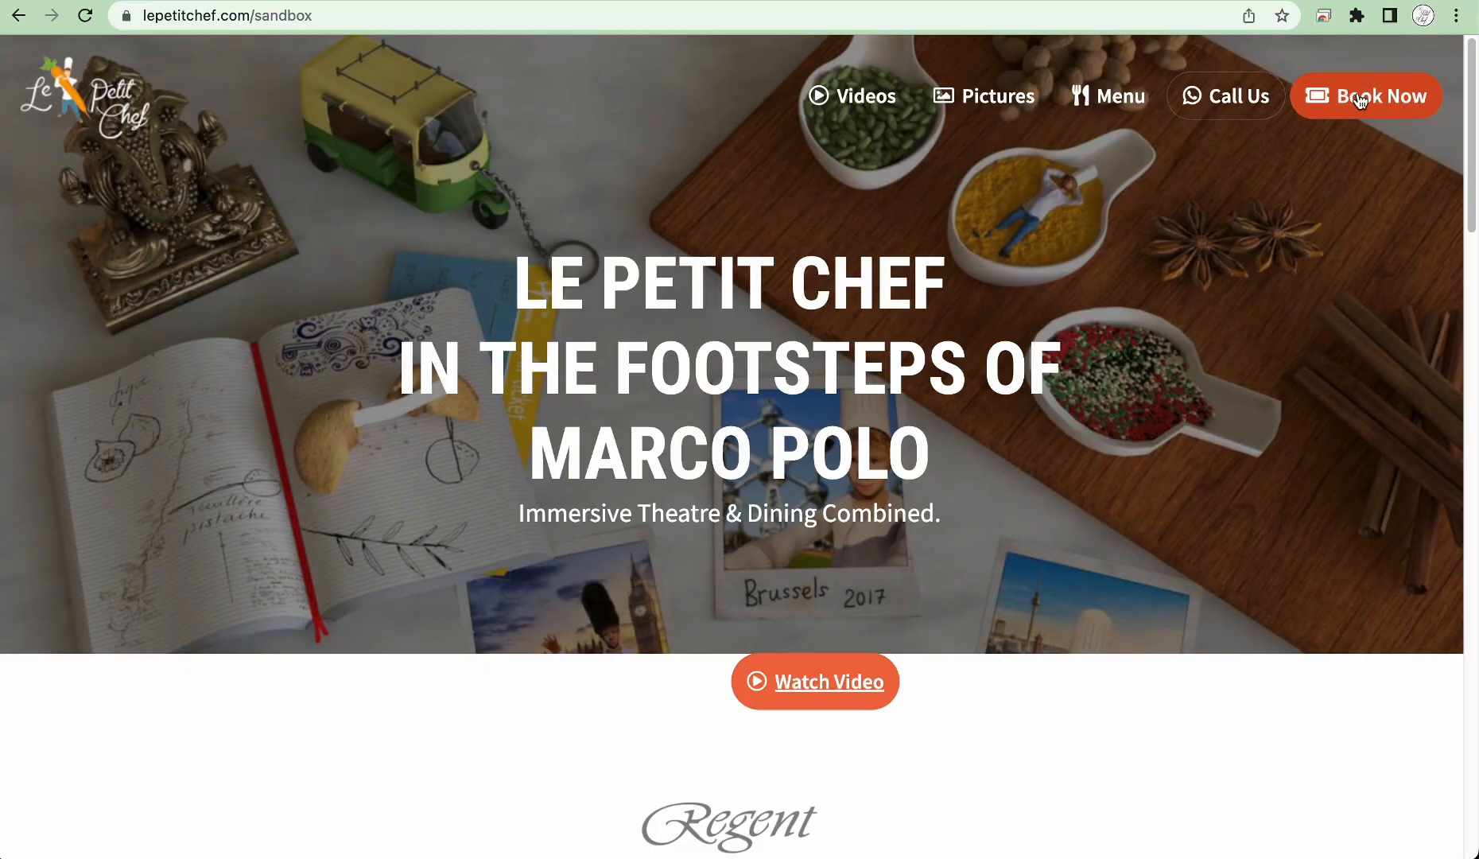
Step: Start a booking from the sandbox landing page and open the menu selection for 25 March 2023 at 7:00 PM
click(1344, 95)
click(972, 519)
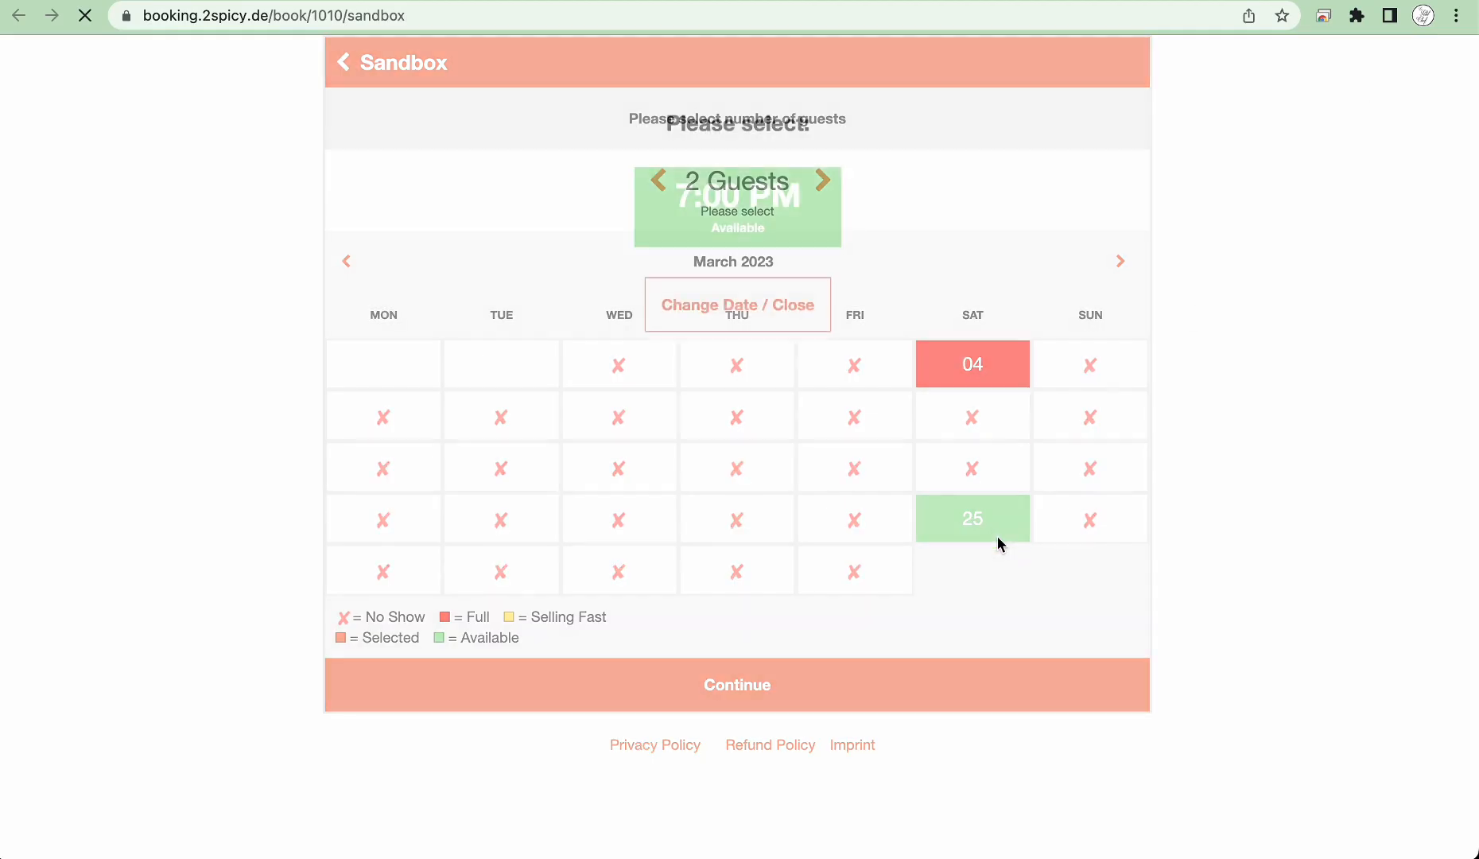
click(748, 193)
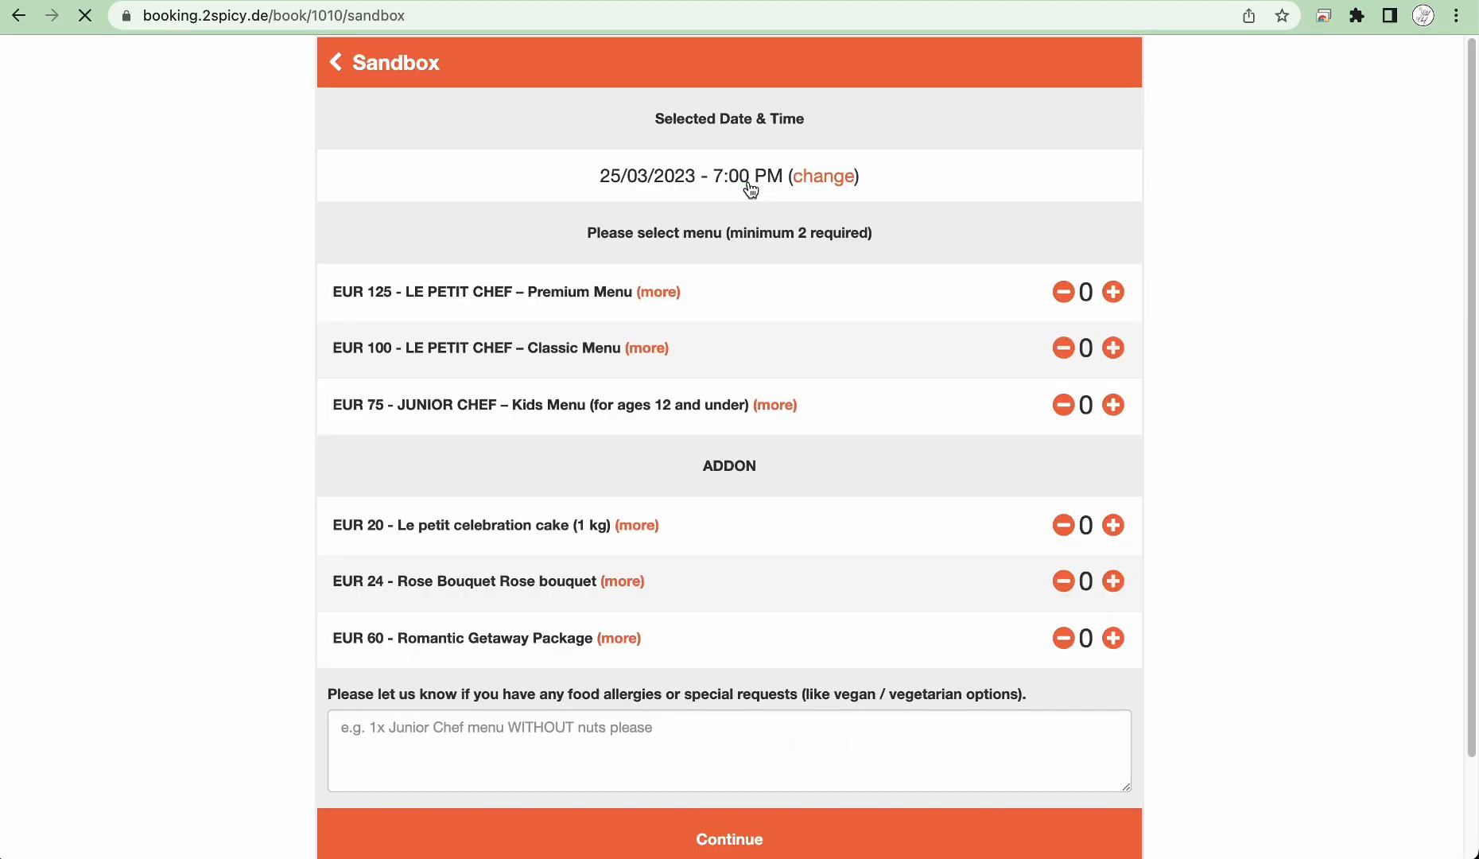
Step: Examine the menus and add-ons offered on the booking page for 25/03/2023 at 7:00 PM
drag(328, 294, 1241, 579)
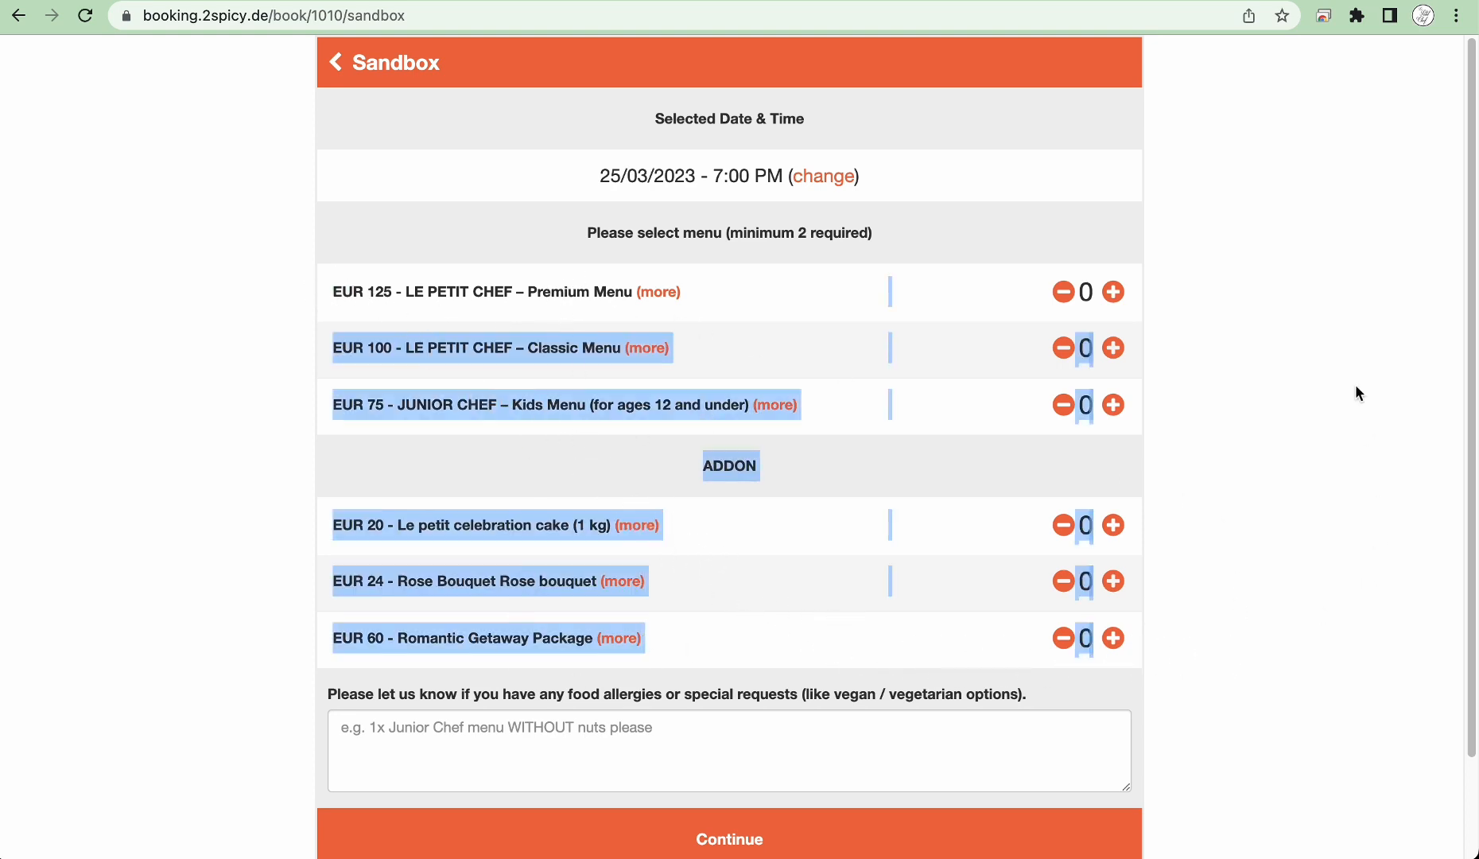
click(1329, 325)
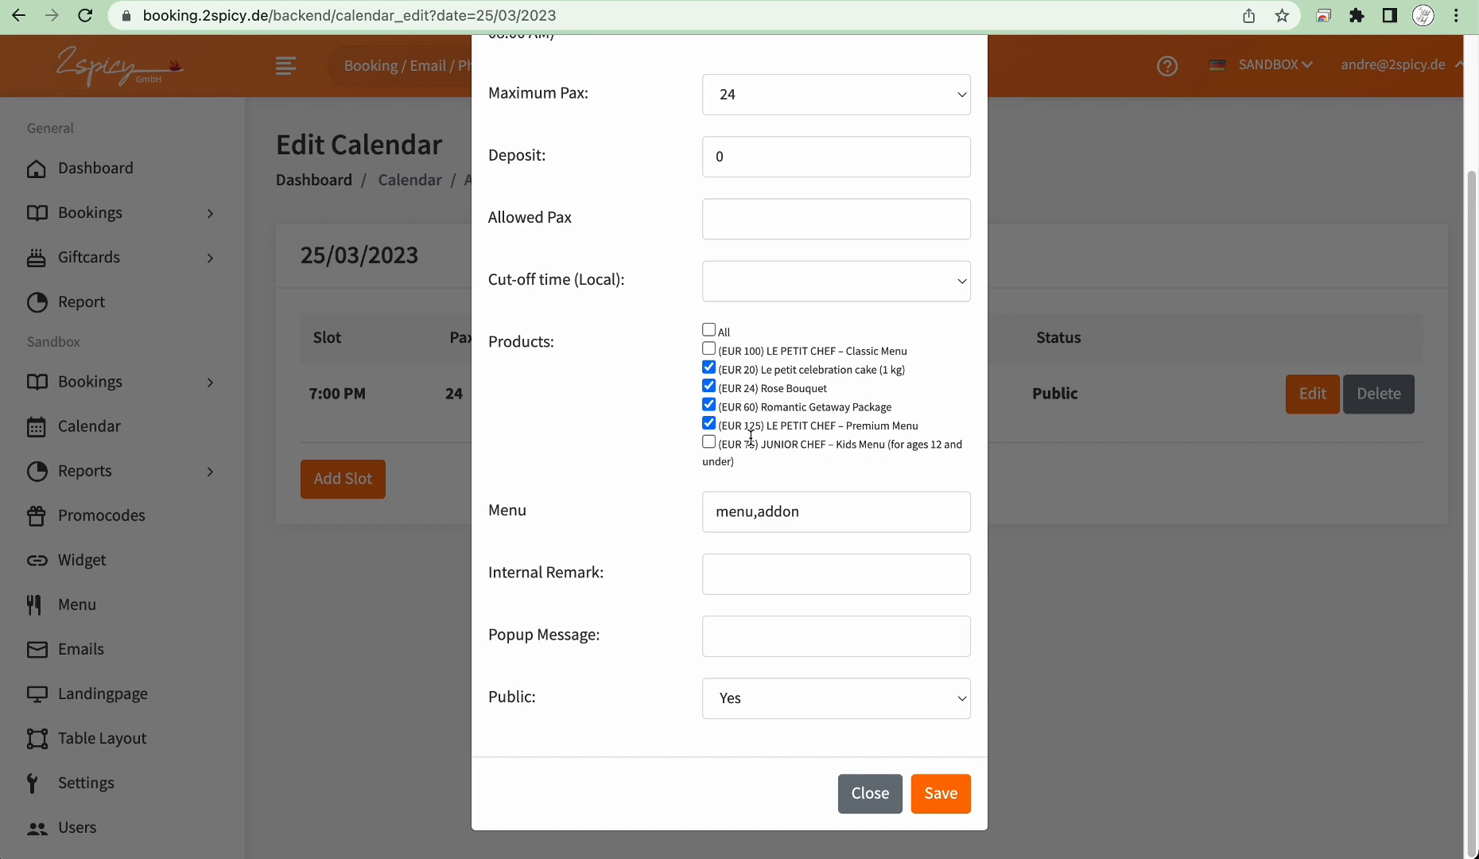
Step: Save the 7:00 PM slot with its selected products and start a new landing-page booking for 25 March 2023 at 7:00 PM
click(940, 796)
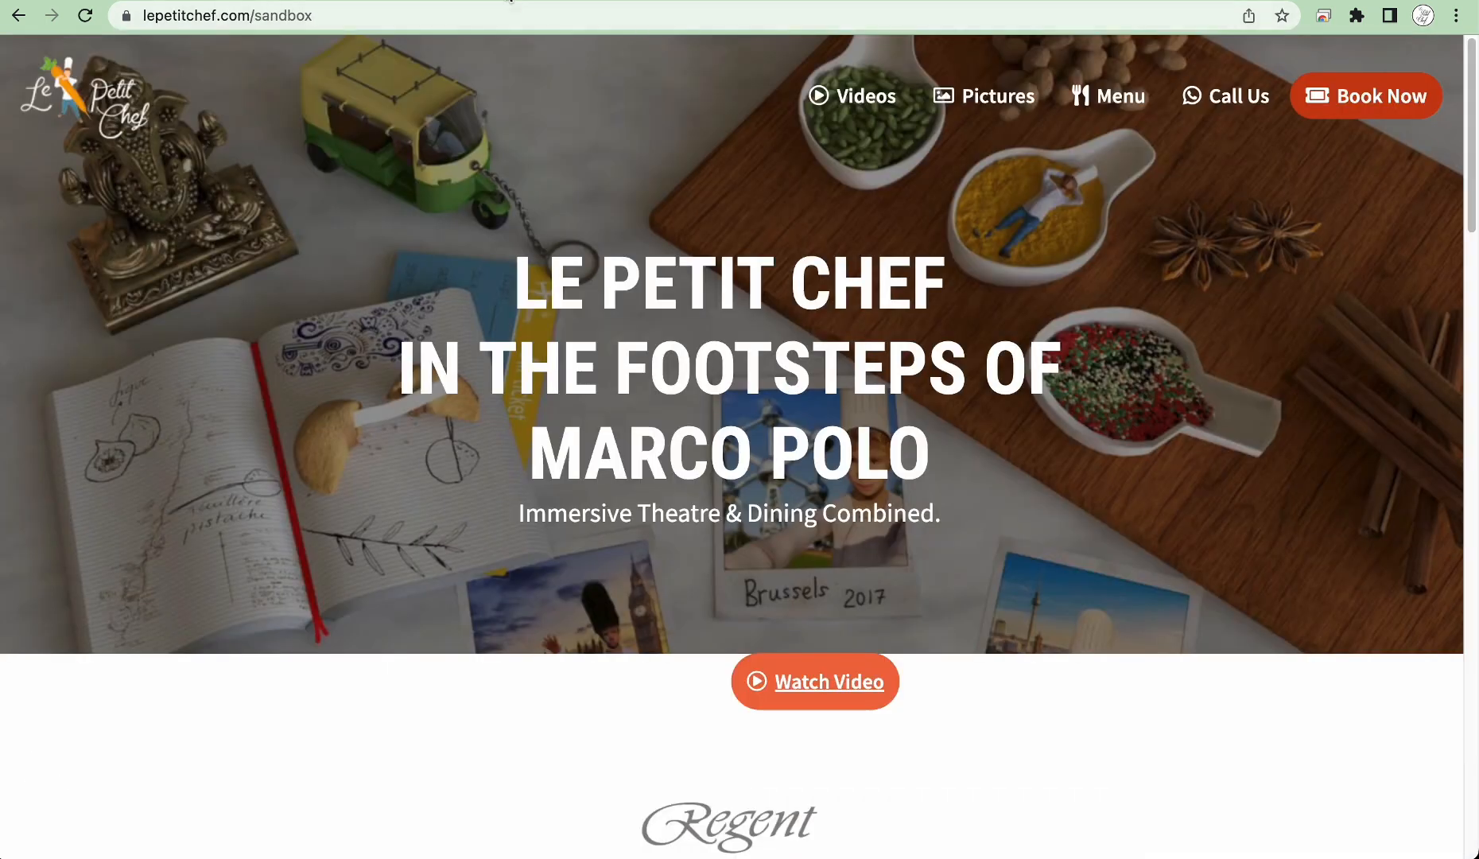
click(1376, 101)
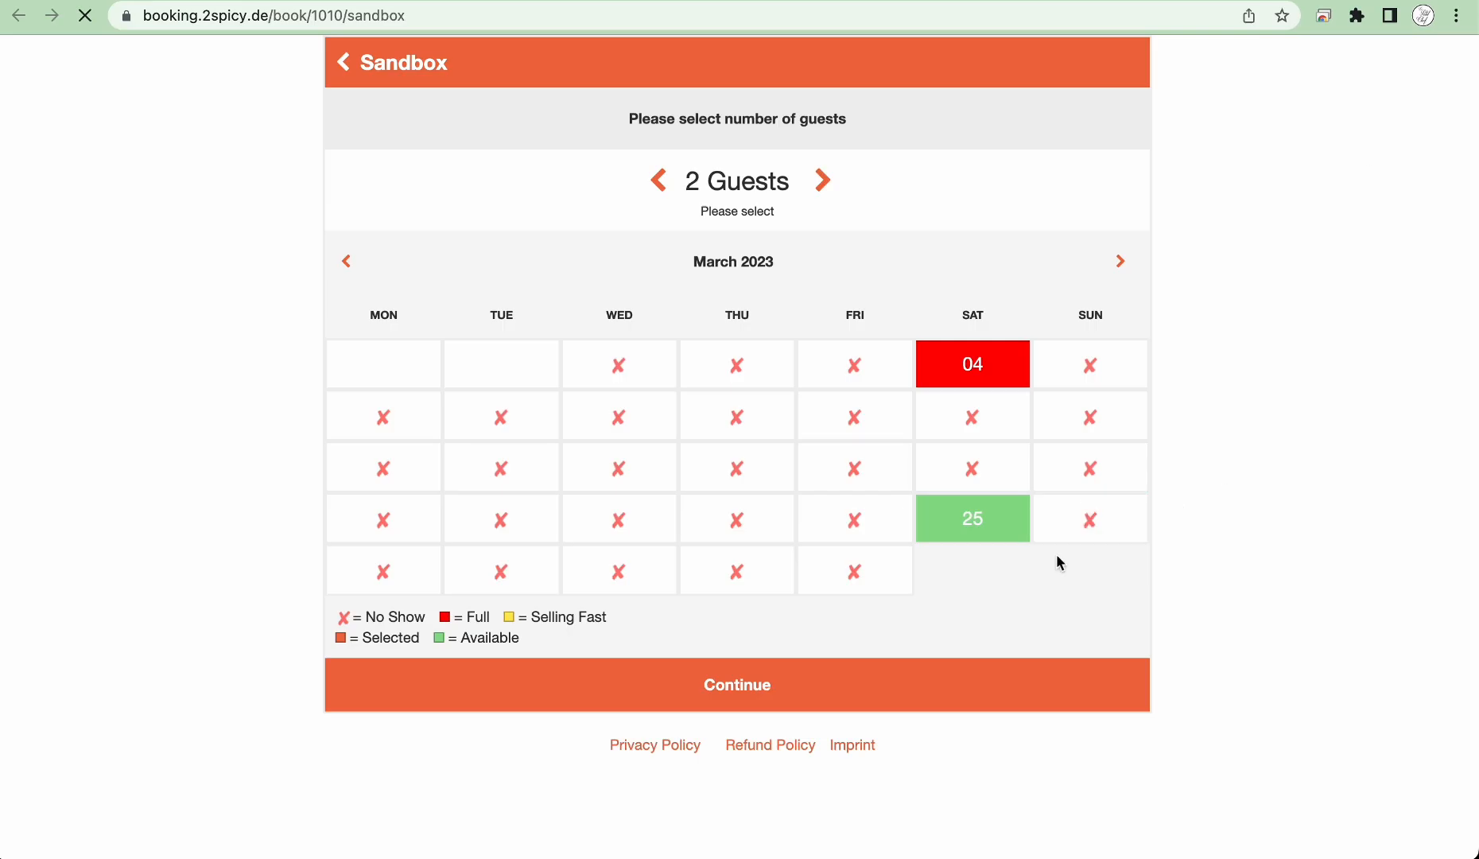
click(978, 526)
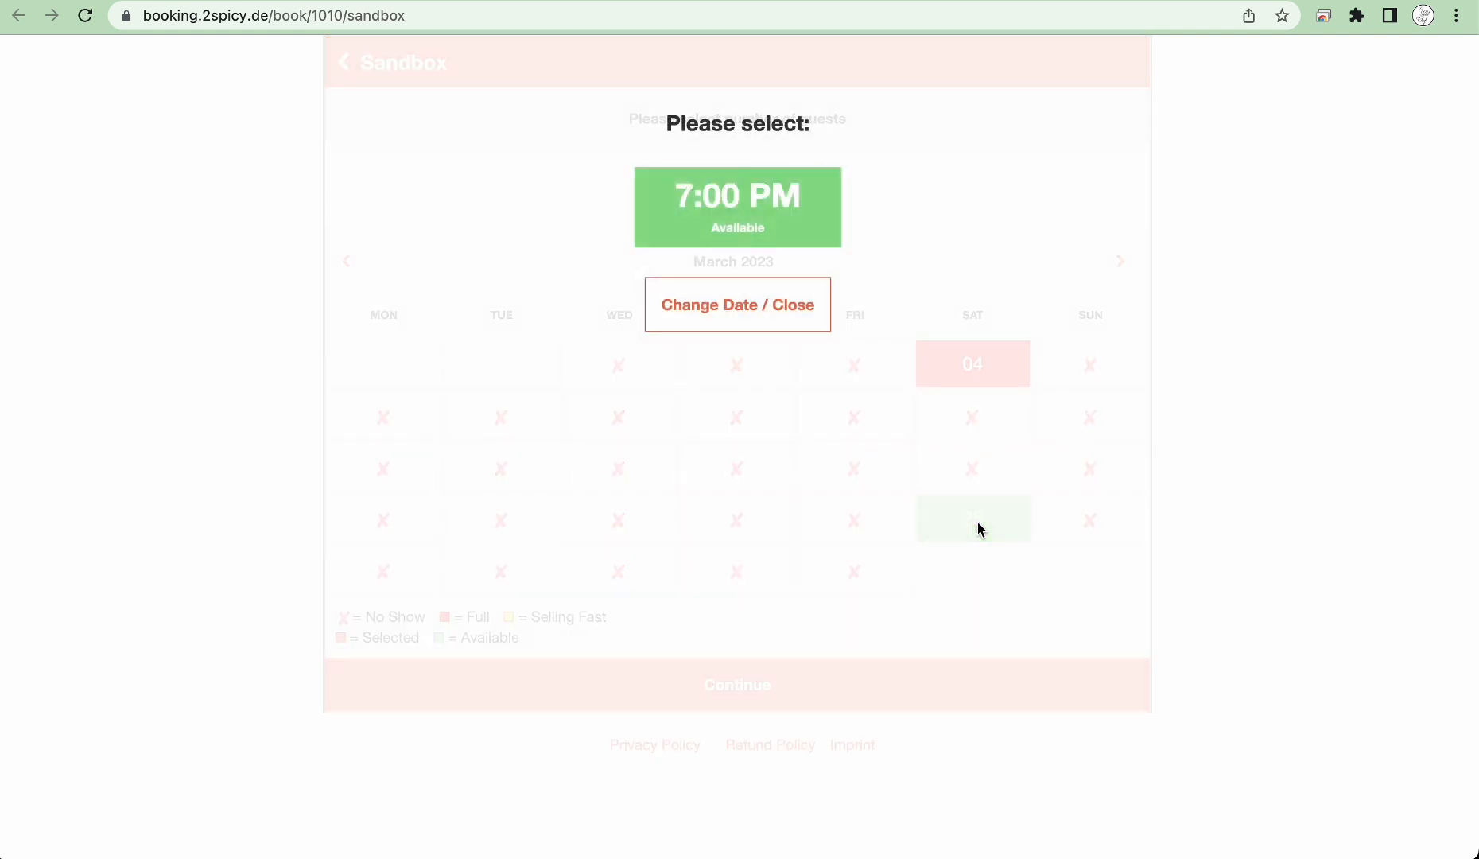
click(741, 210)
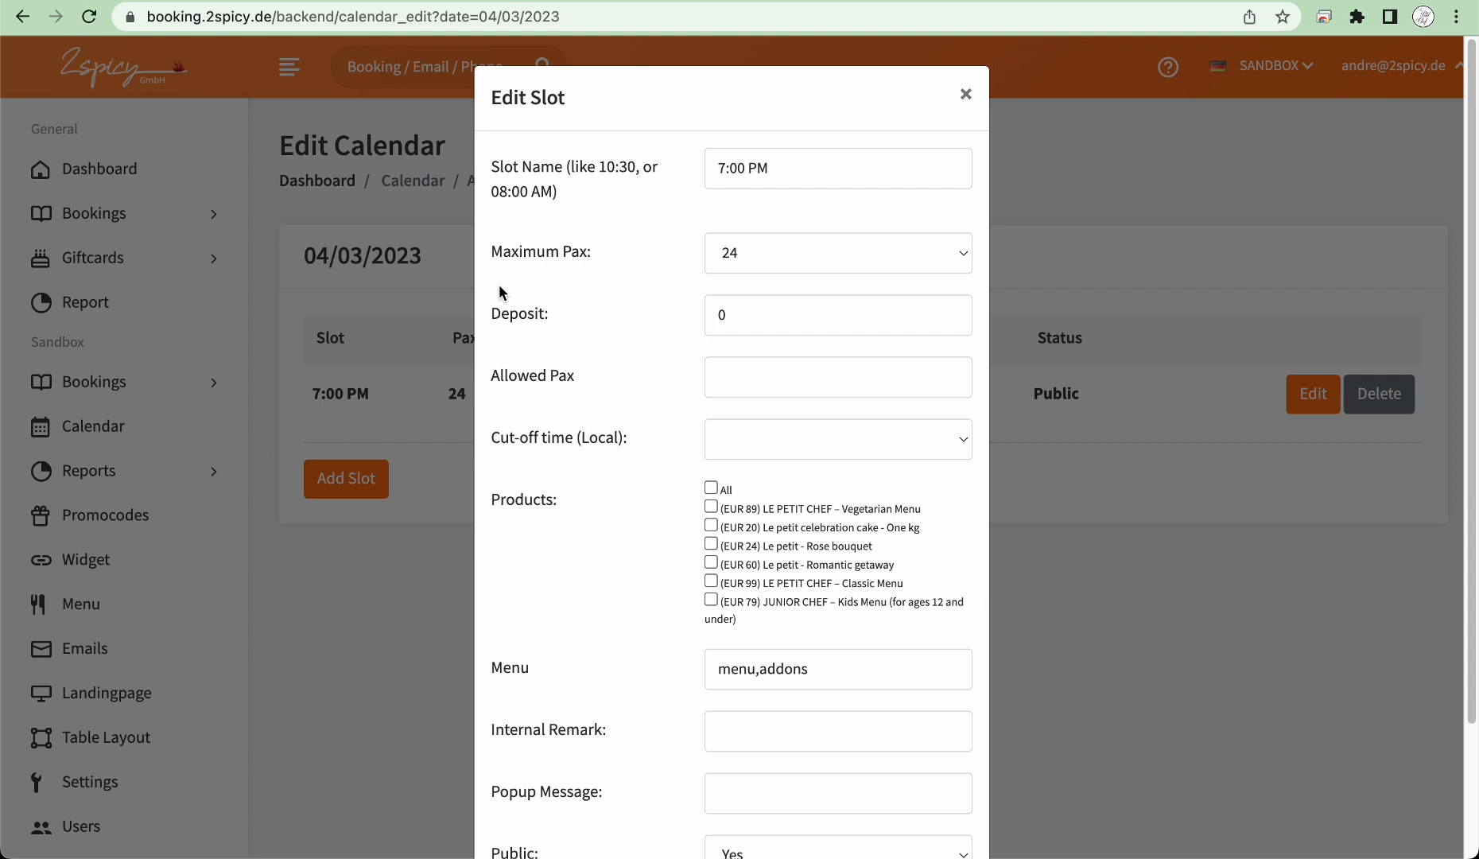
Step: Examine the Deposit and Cut-off time fields of the 7:00 PM slot on 04/03/2023, and return to the sandbox calendar without editing
drag(491, 313, 554, 319)
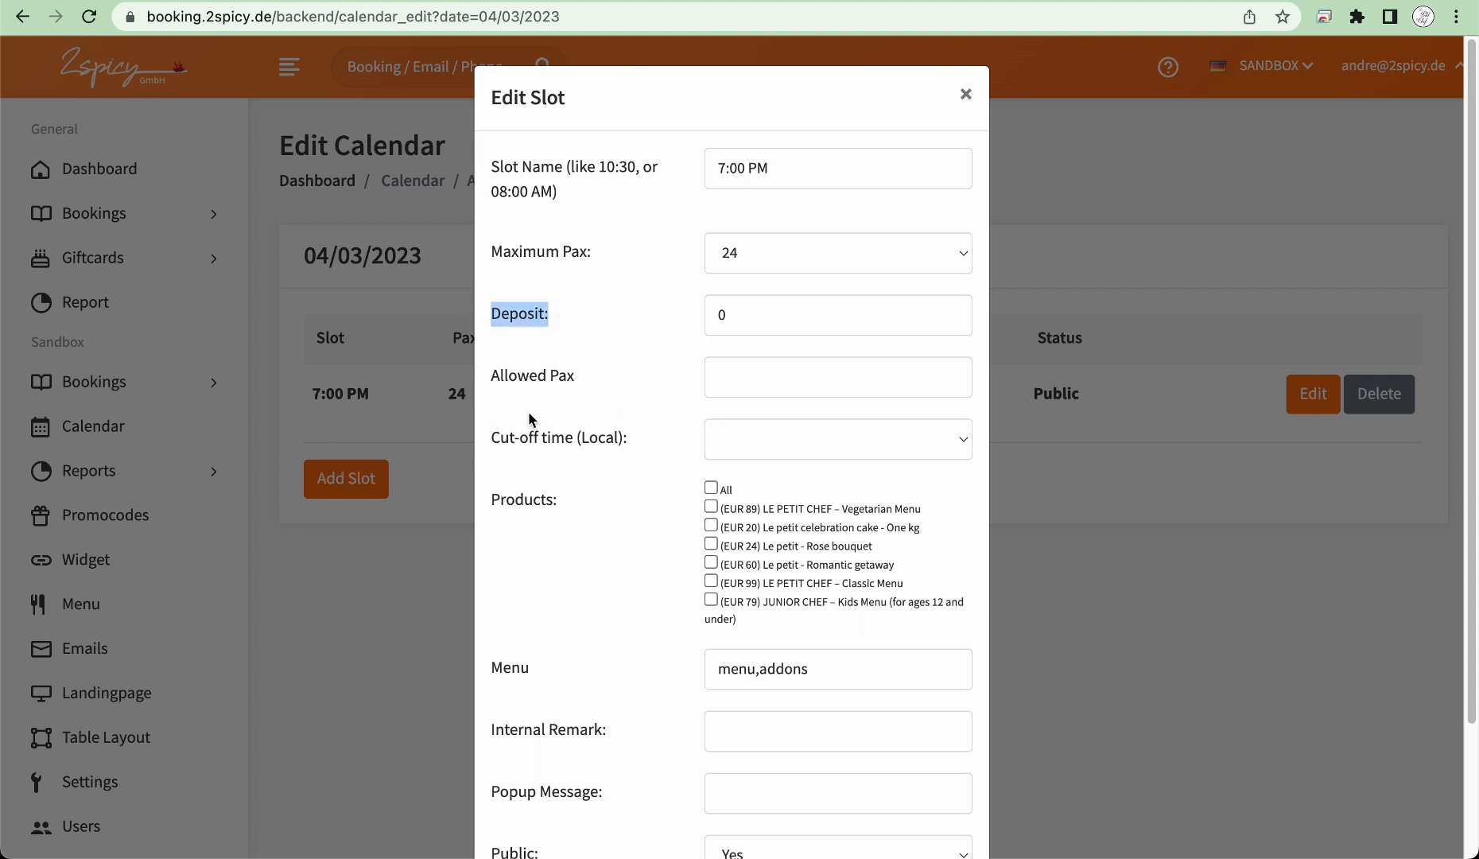
drag(489, 437, 658, 446)
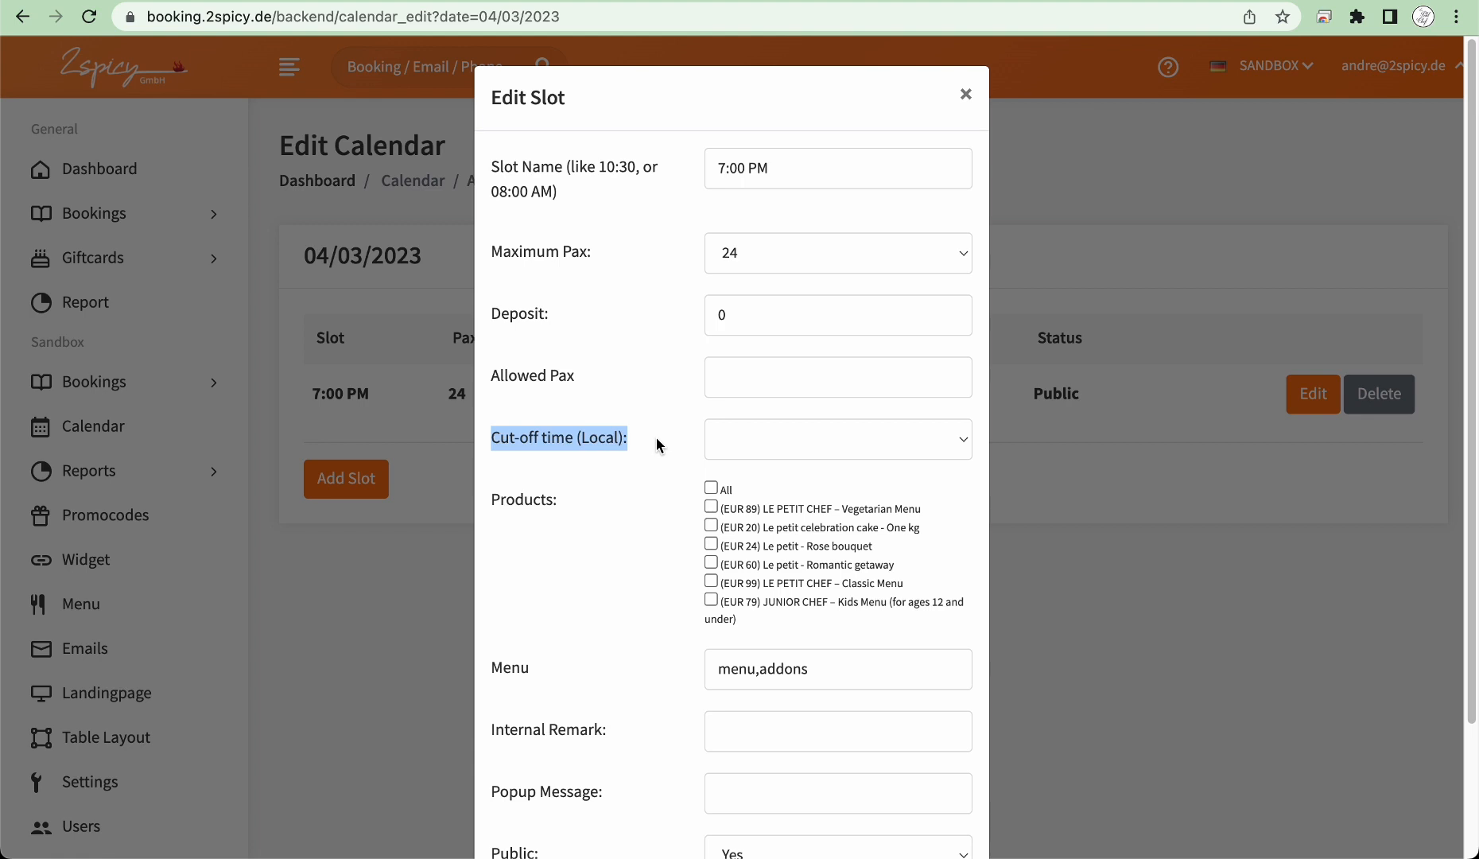
click(445, 559)
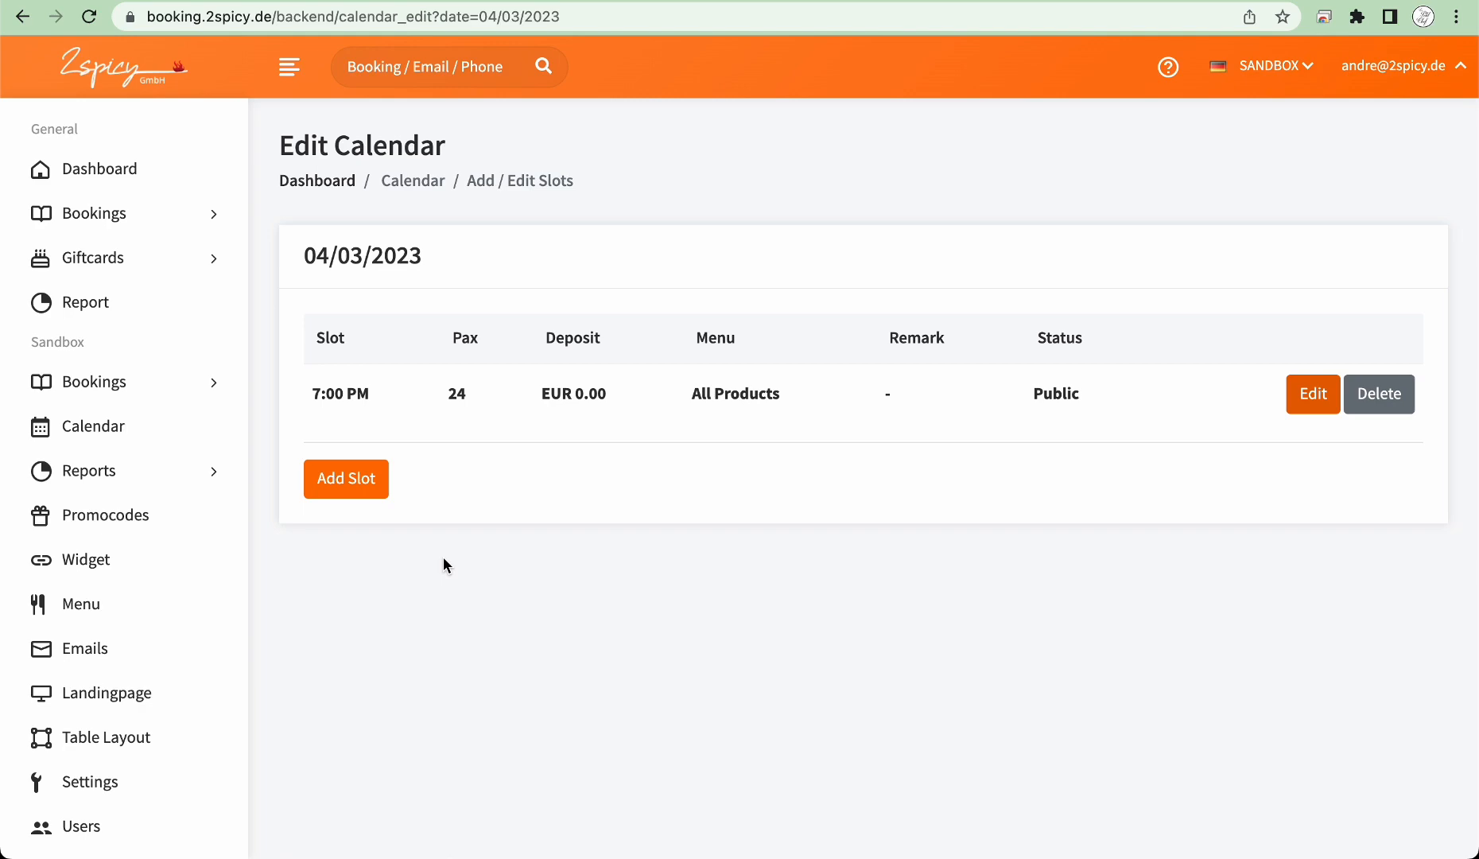
click(109, 432)
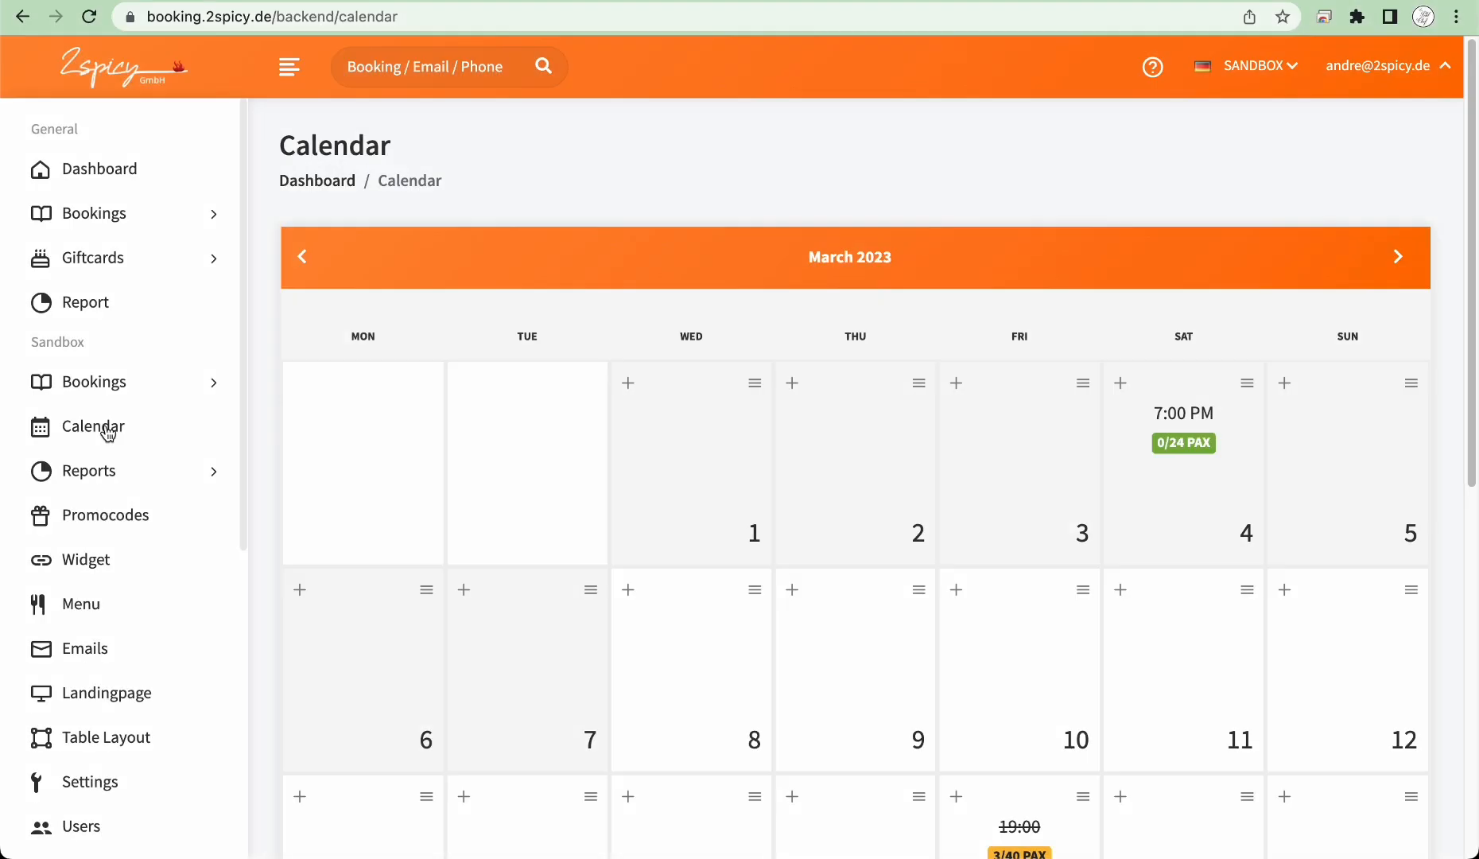